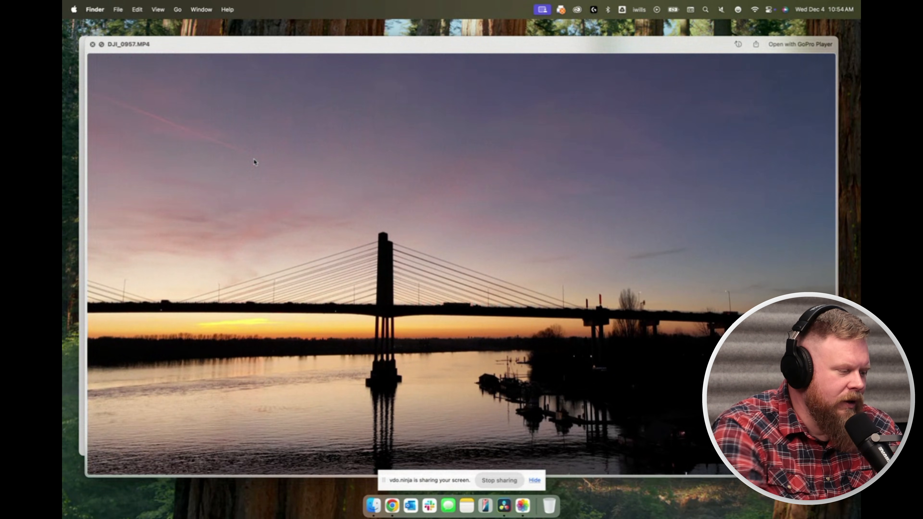
Scrub back and forth through the preview of DJI_0957.MP4, then close it.
mouse_move(378, 469)
left_click_drag(378, 469, 458, 469)
left_click_drag(355, 469, 246, 460)
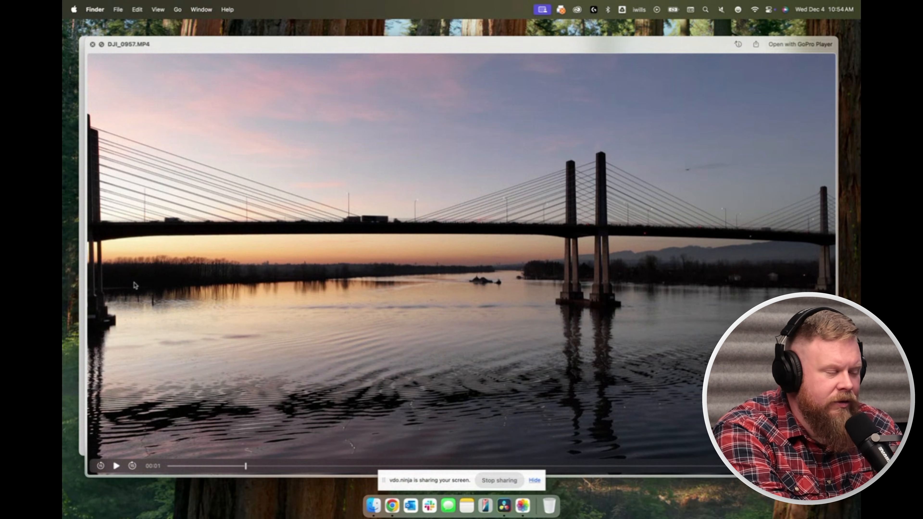
key("space")
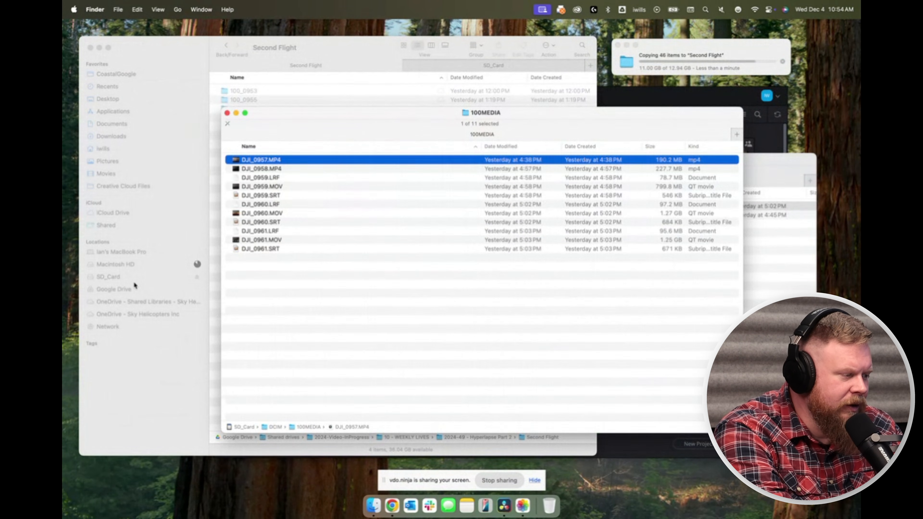
Preview DJI_0958.MP4 from its start and play it through to the bridge at sunset.
key("Down")
key("space")
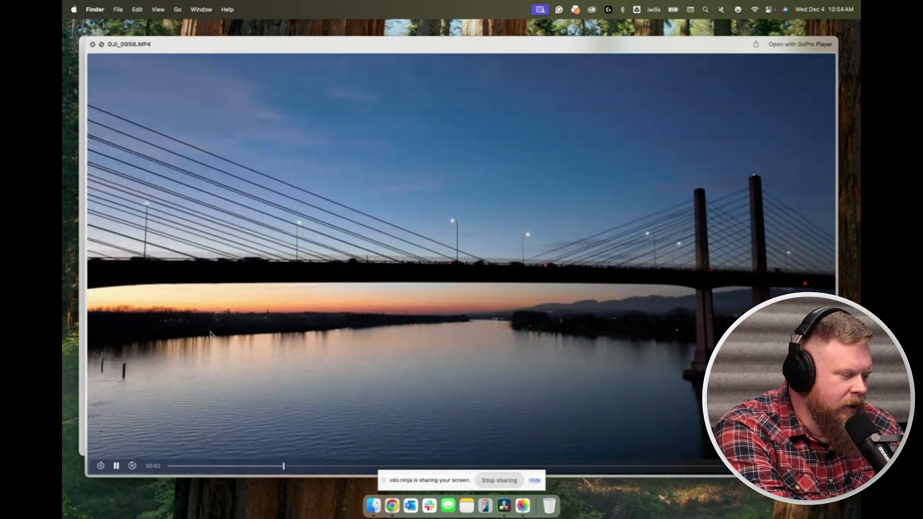
left_click(168, 467)
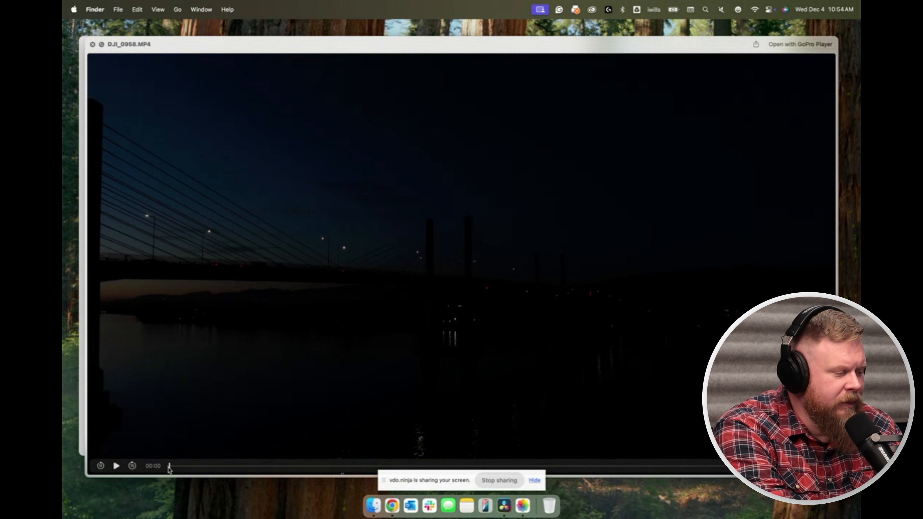
left_click_drag(168, 470, 187, 473)
key("space")
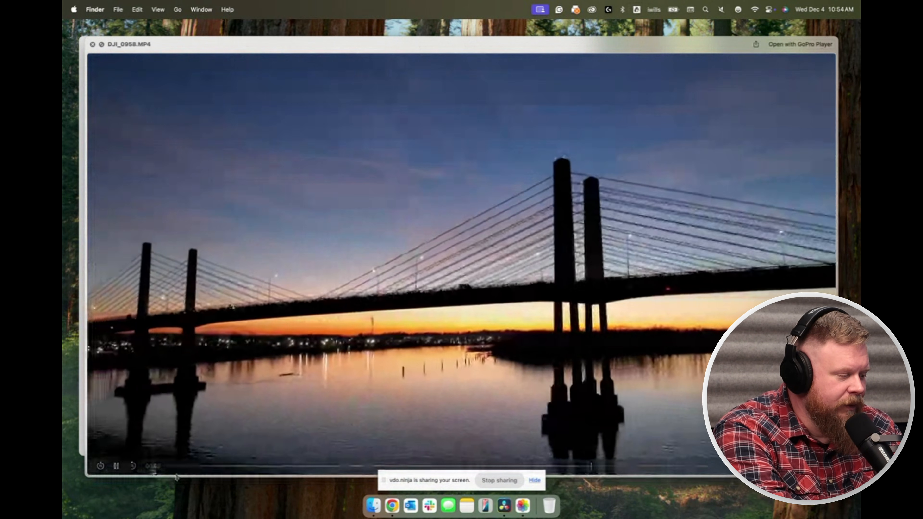
left_click(634, 339)
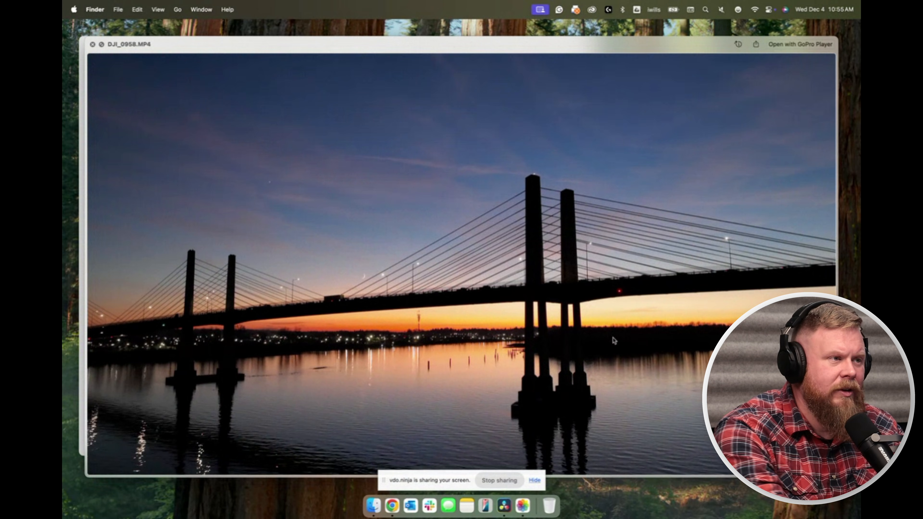
Look over the projects in the Local Database library, then return to the Coastal Drone 2024 cloud library.
mouse_move(372, 336)
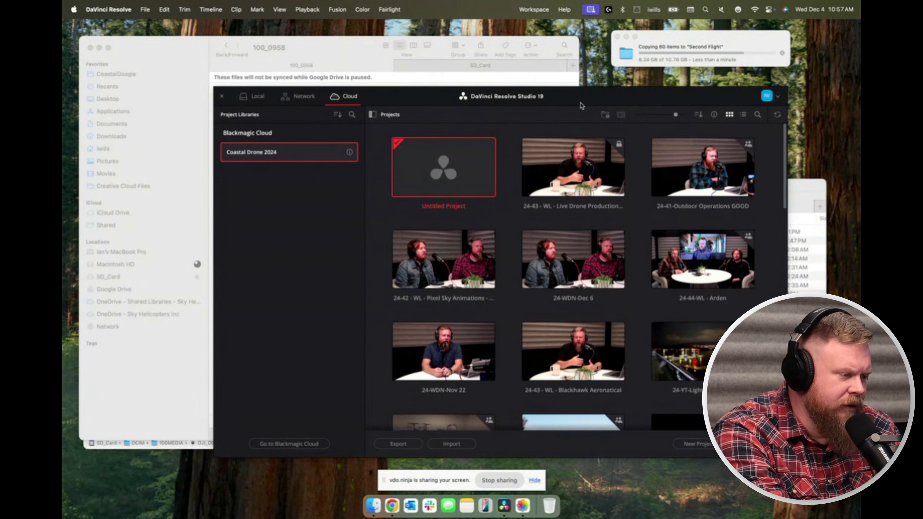
left_click_drag(583, 102, 510, 103)
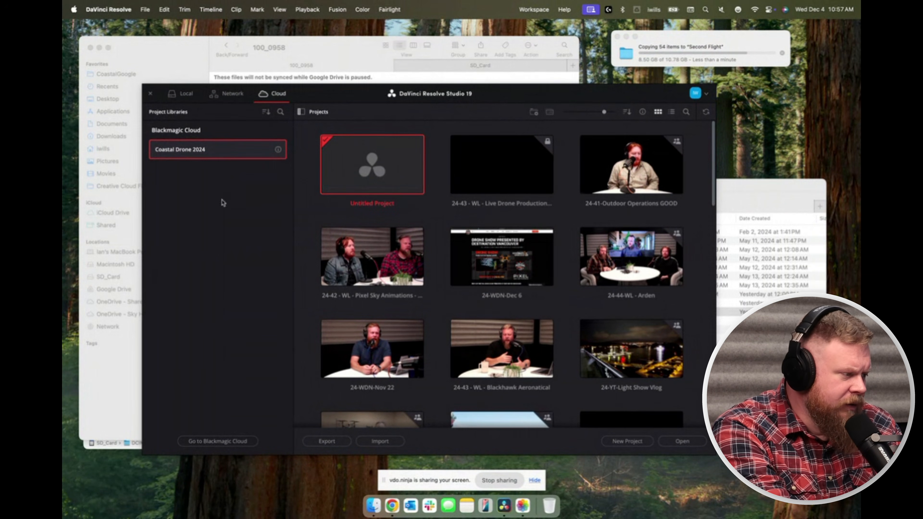
left_click(180, 93)
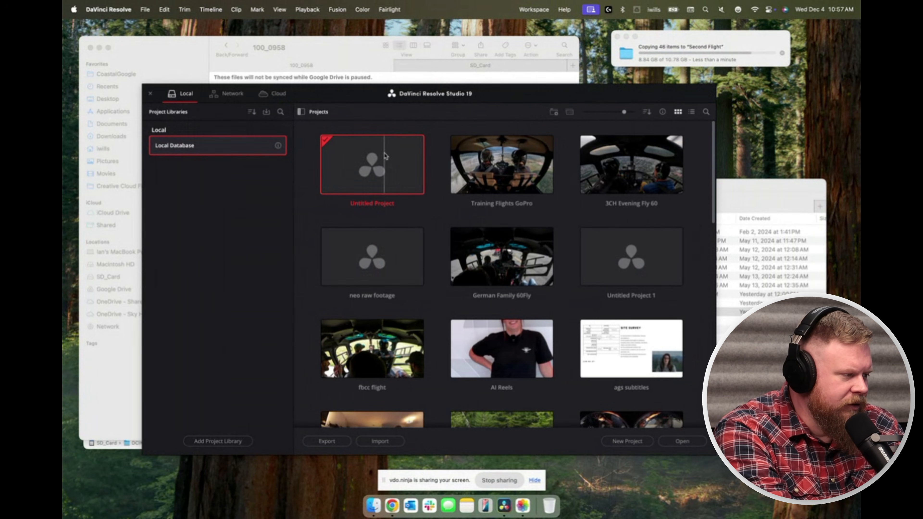
left_click(259, 96)
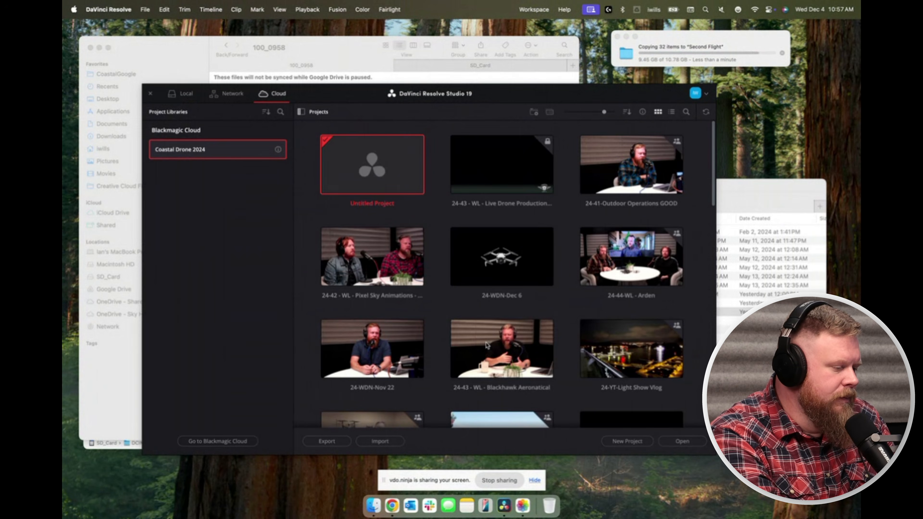
Create a single-user cloud project named Bridge Hyperlapse with media syncing set to Don't Sync Media, and skip the software update.
left_click(638, 440)
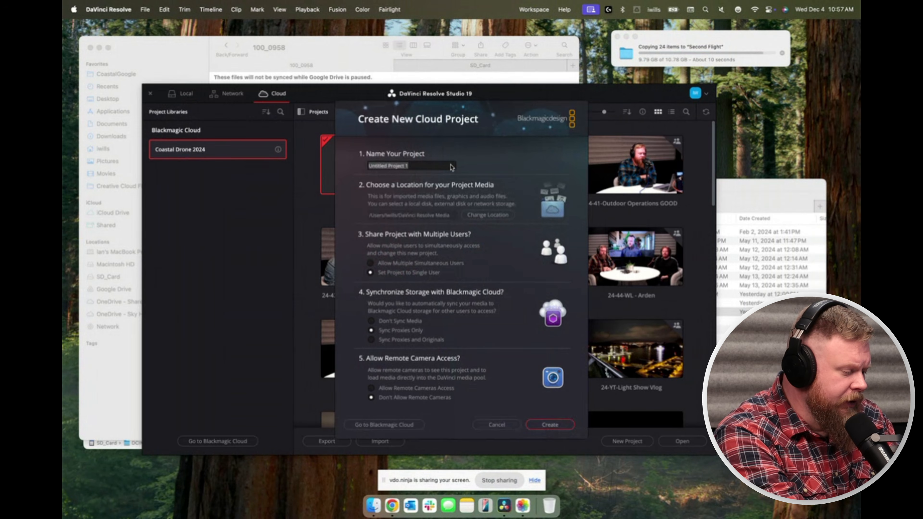
type("Bridge Hyper")
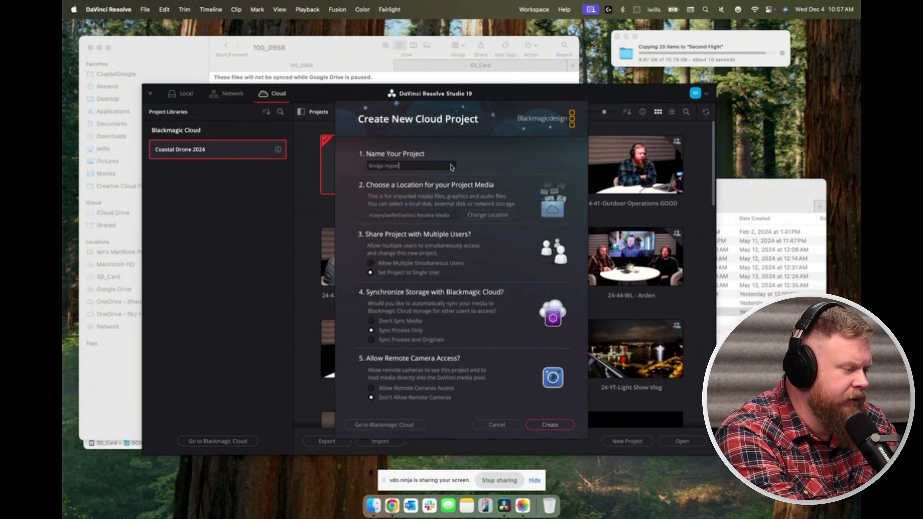
type("lapse")
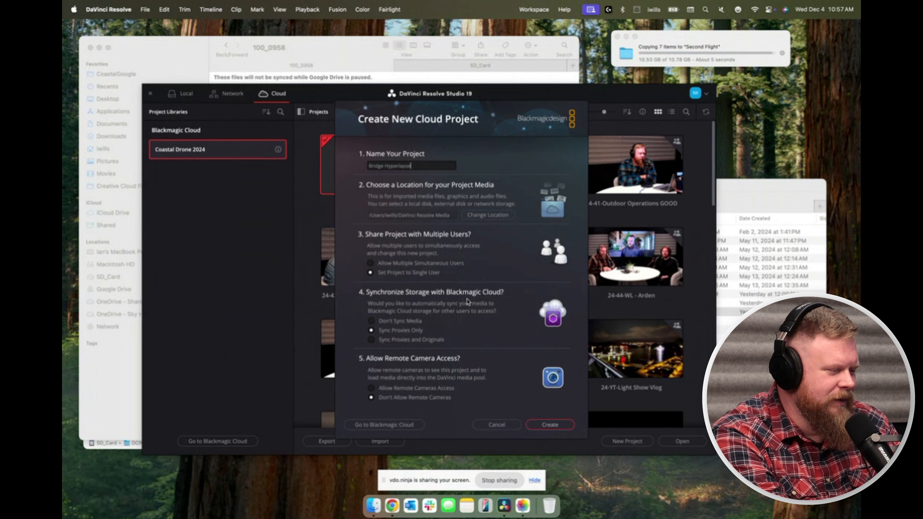
left_click(382, 322)
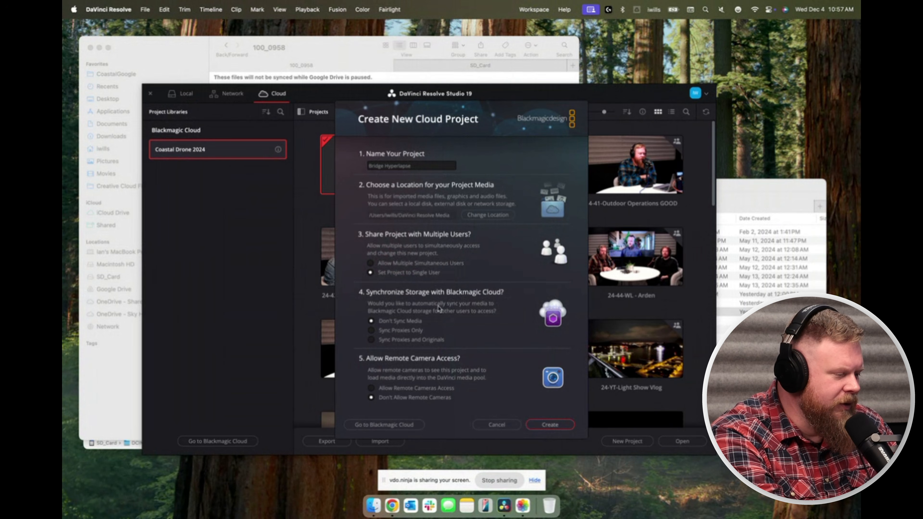
left_click(552, 426)
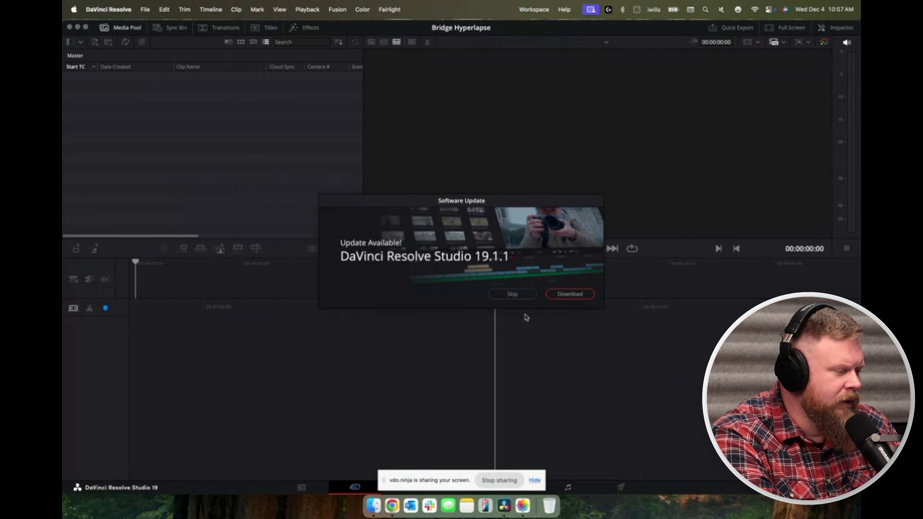
left_click(513, 294)
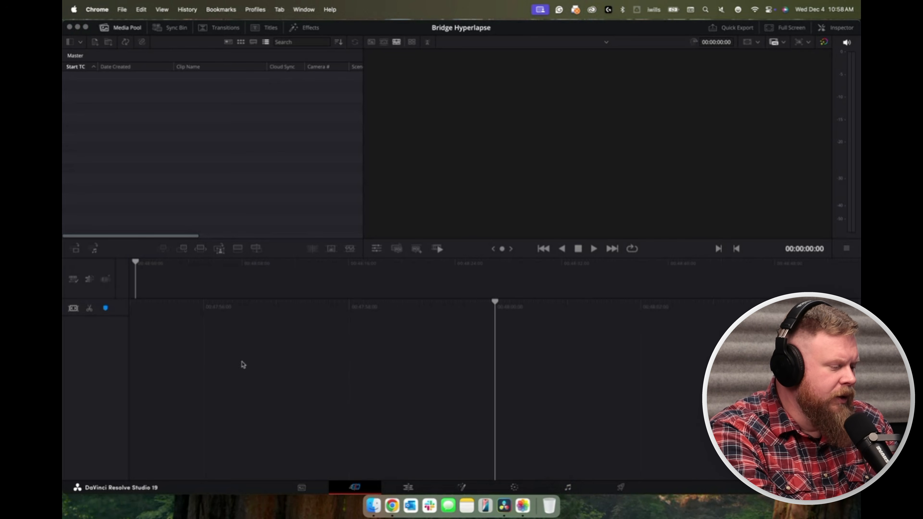
In Finder, look through the DNG frames in the 100_0957 folder and return to the Second Flight folder.
left_click(368, 507)
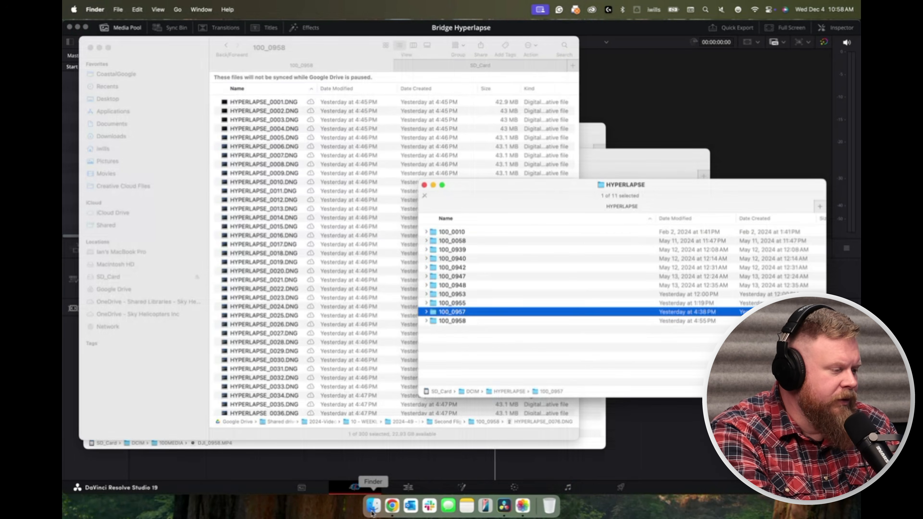
left_click(226, 45)
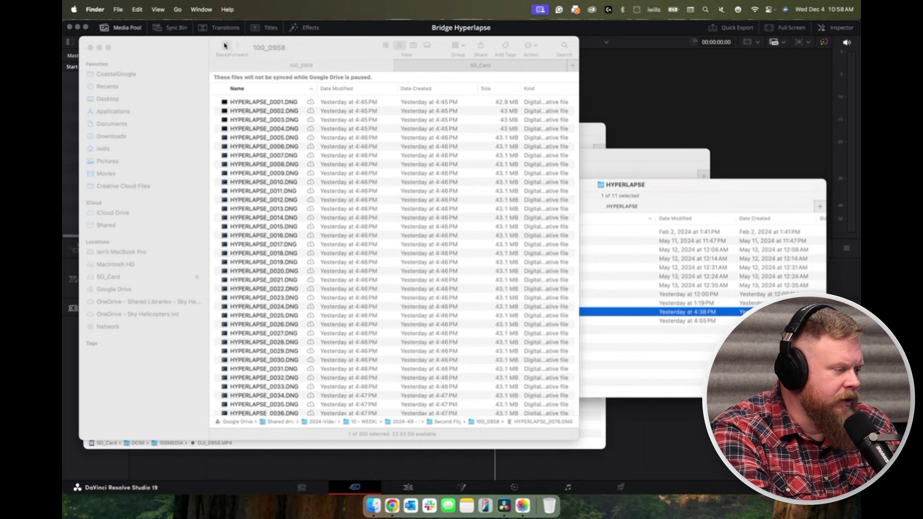
double_click(238, 121)
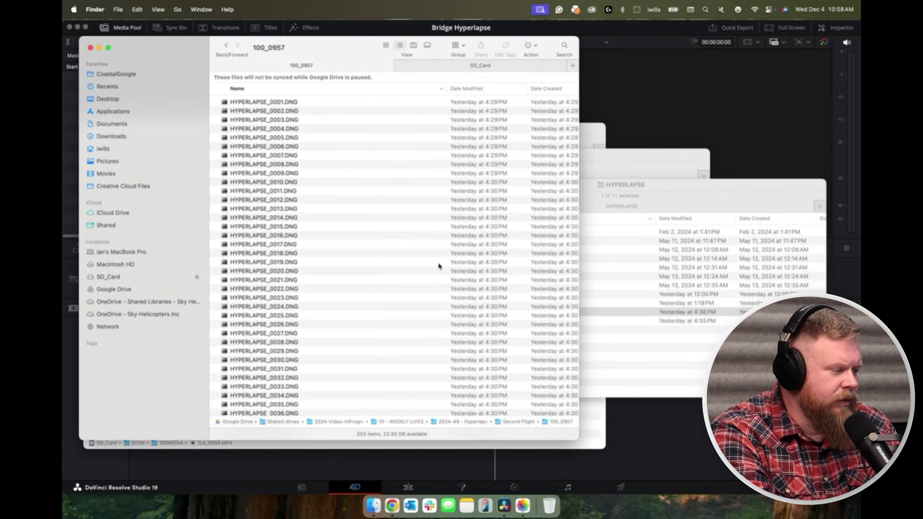
scroll(319, 121, "down", 15)
scroll(319, 120, "down", 20)
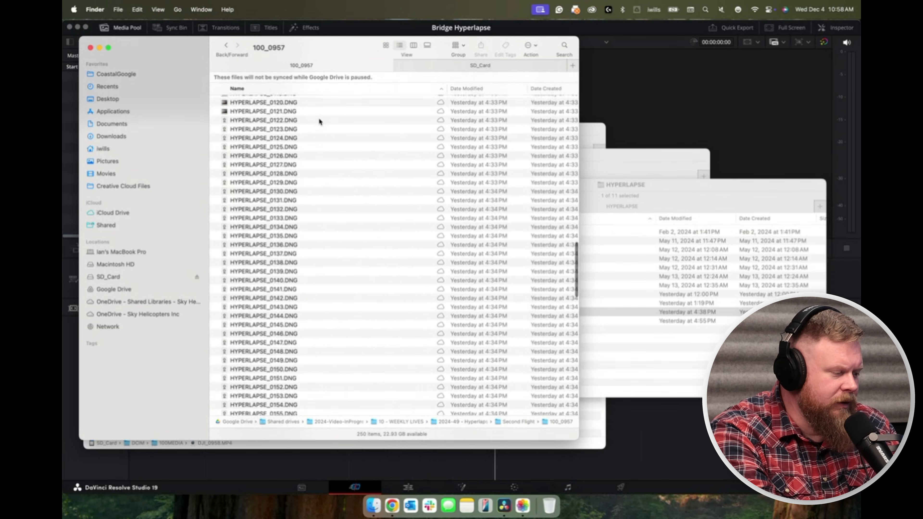
scroll(318, 121, "up", 20)
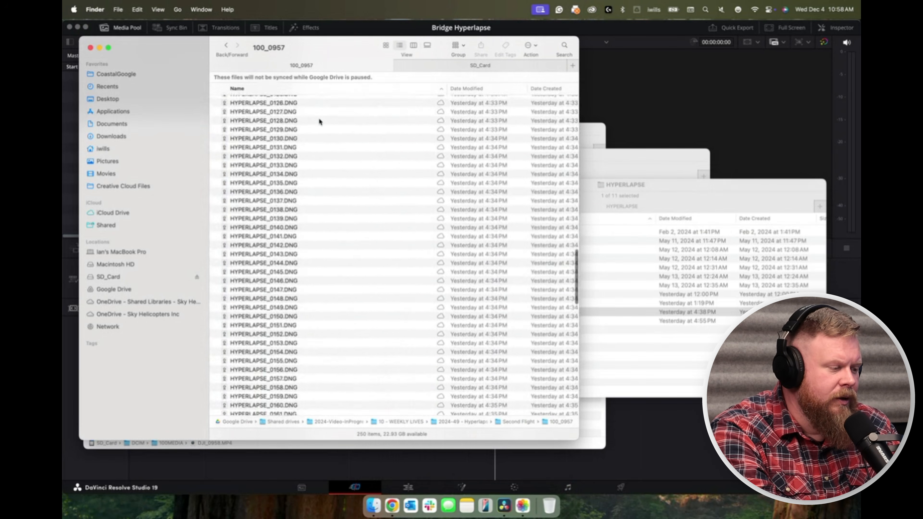
left_click(226, 47)
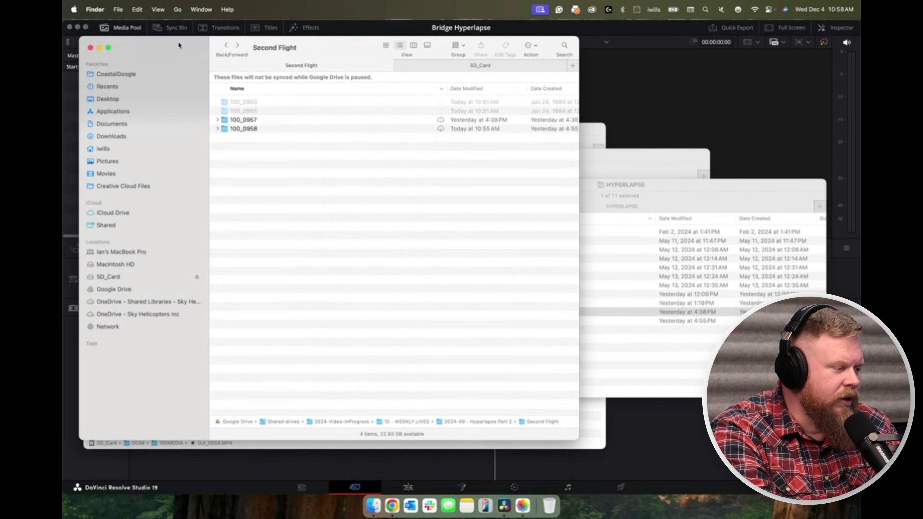
Move the Second Flight window aside, select the 100_0957 folder, and show the Media page of the DaVinci Resolve project.
left_click_drag(180, 45, 471, 56)
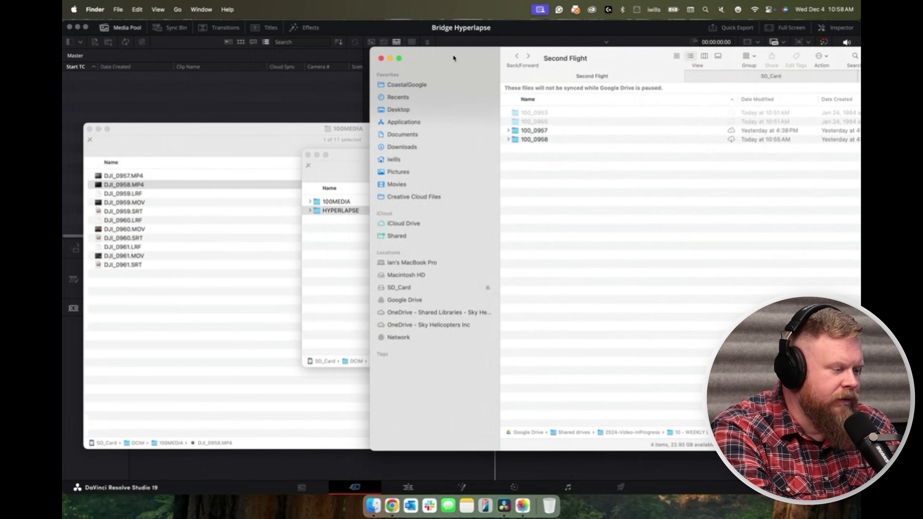
left_click(542, 132)
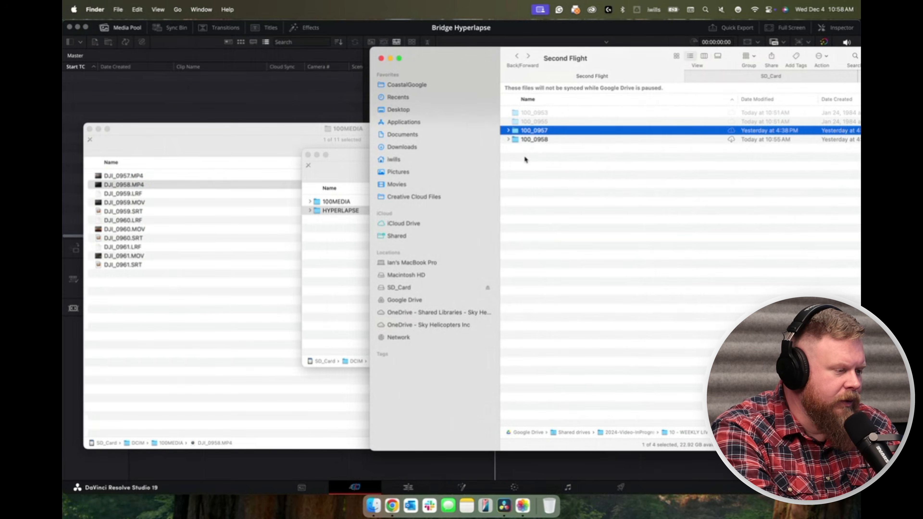
left_click(242, 91)
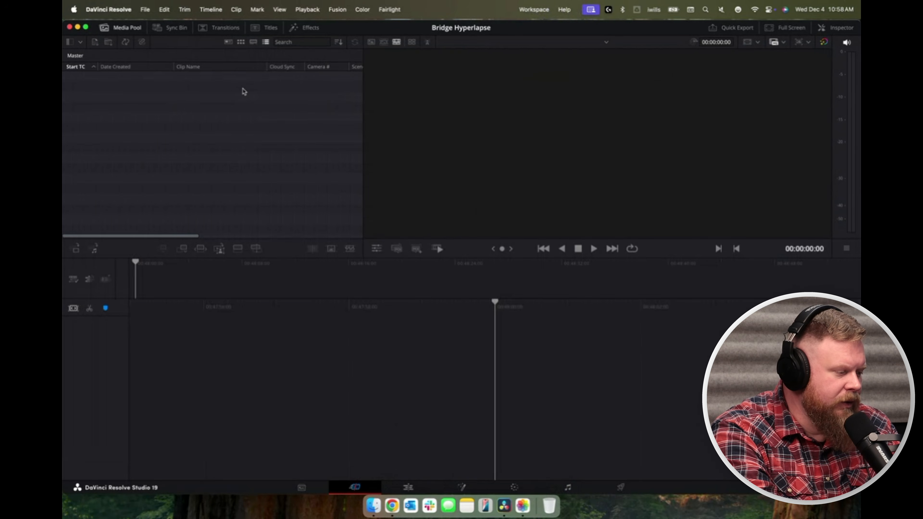
left_click(307, 489)
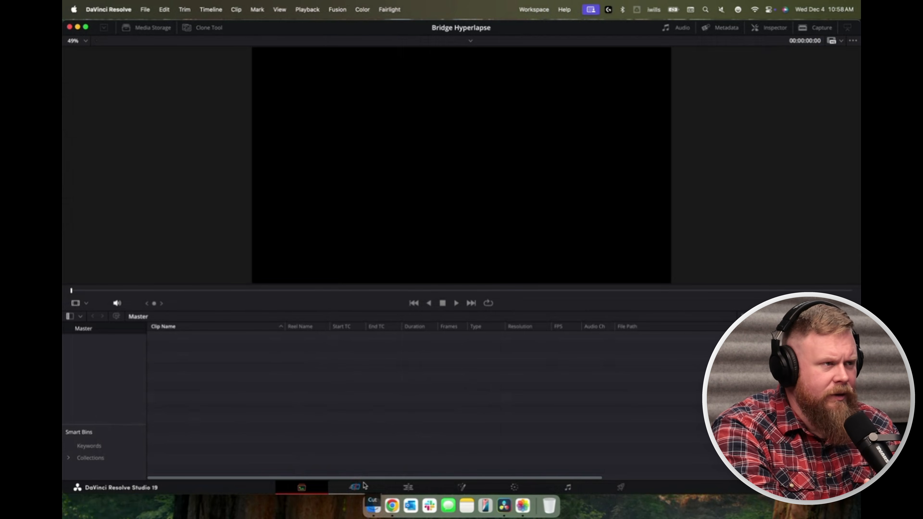
Switch to Finder, clear away the extra folder windows and import the 100_0957 folder into the project's Master bin.
left_click(373, 505)
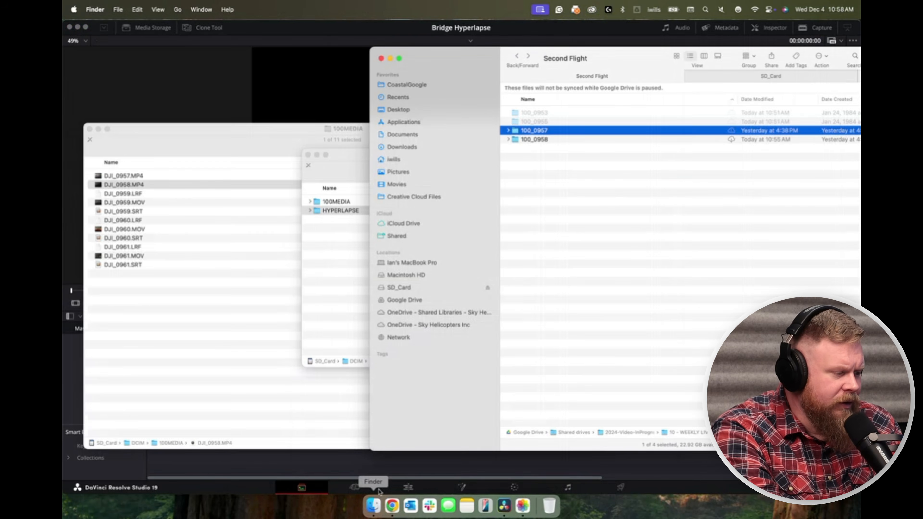
left_click(89, 129)
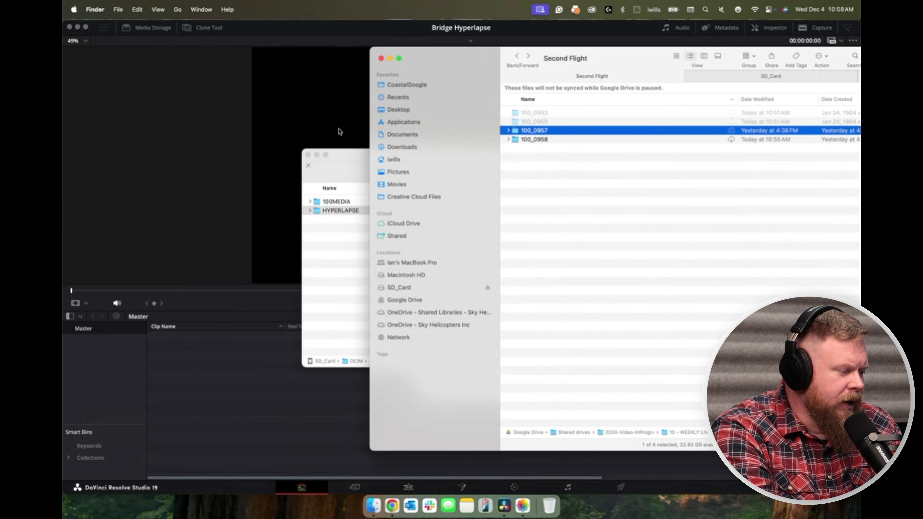
left_click(317, 156)
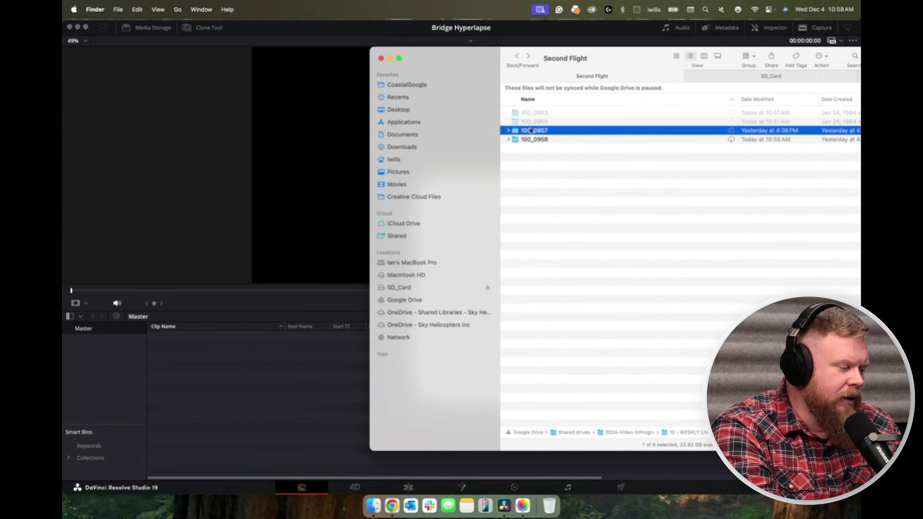
left_click_drag(537, 131, 310, 388)
left_click(310, 386)
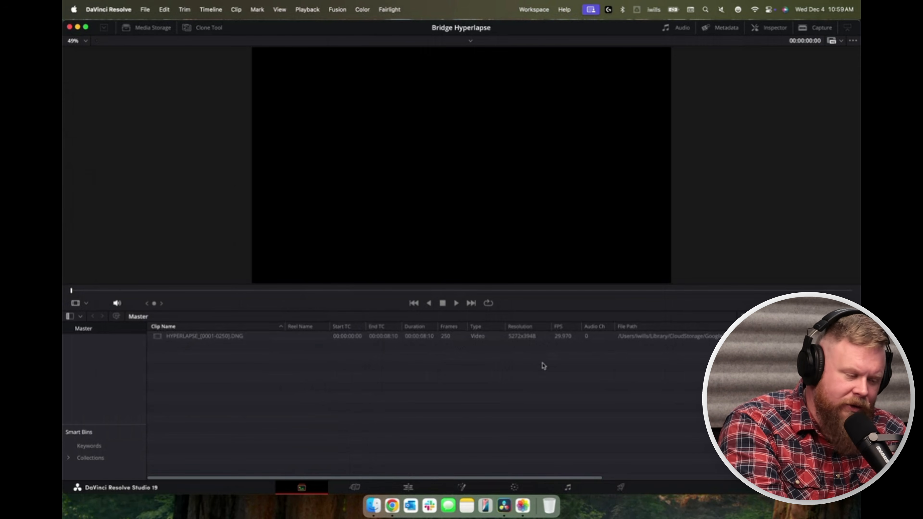
Load the HYPERLAPSE_[0001-0250].DNG clip in the viewer and play it, stopping at about 00:00:05:05.
right_click(562, 339)
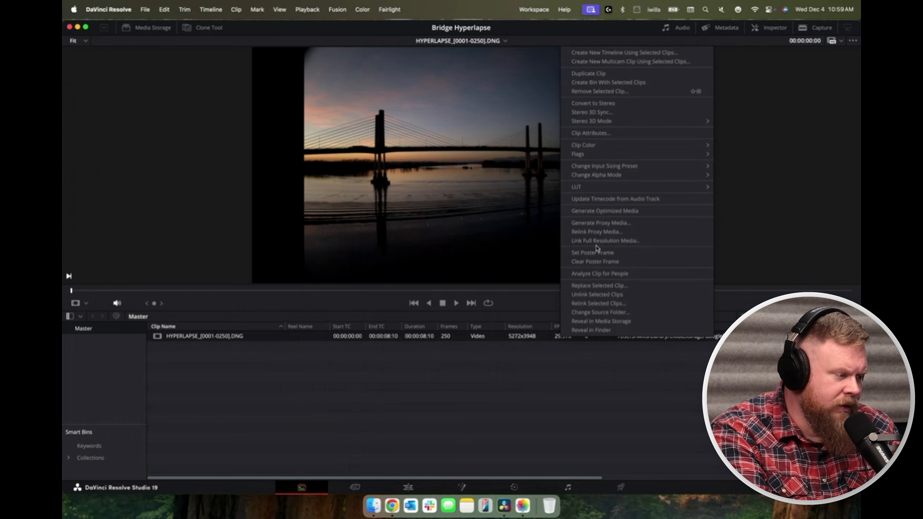
left_click(394, 448)
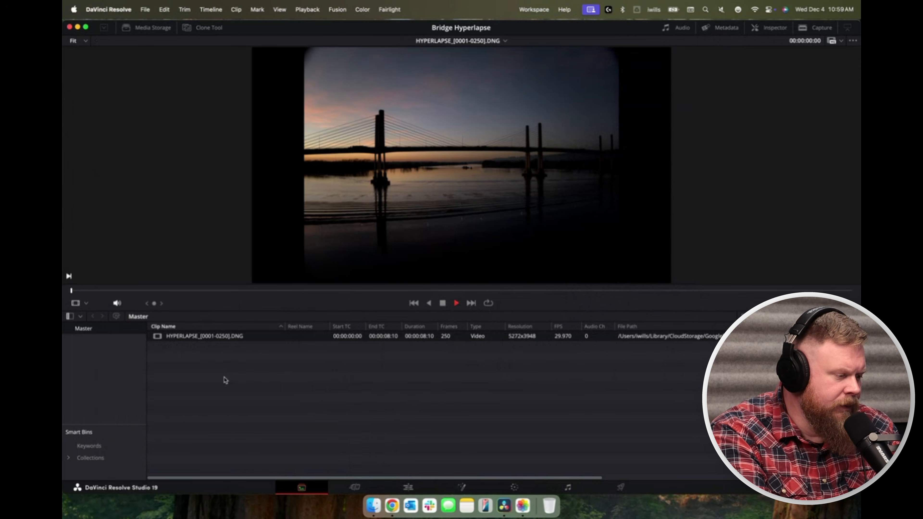
key("space")
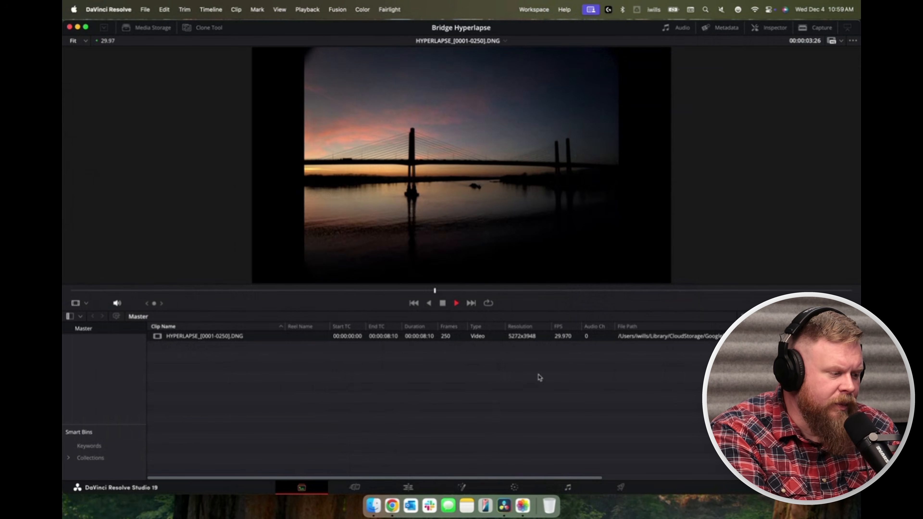
left_click(443, 303)
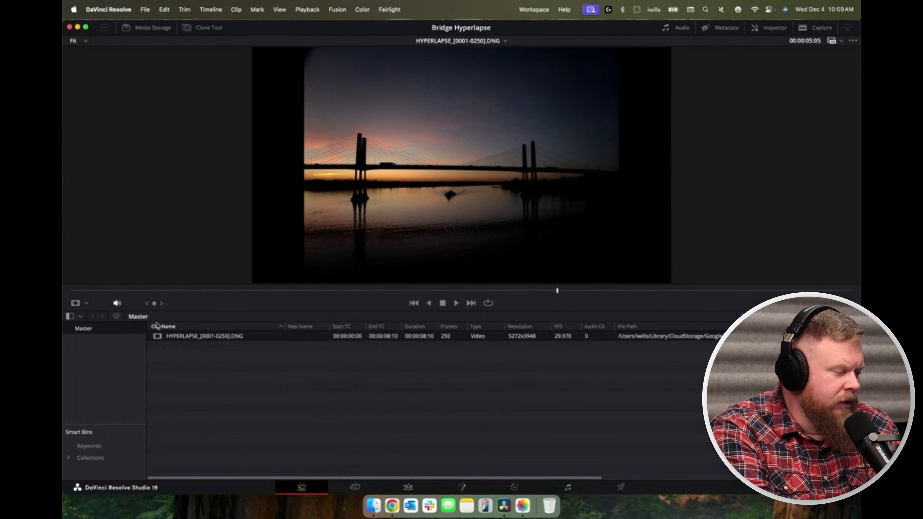
Create a new timeline from the hyperlapse DNG clip using the project settings and show it on the Edit page with an enlarged viewer.
right_click(156, 341)
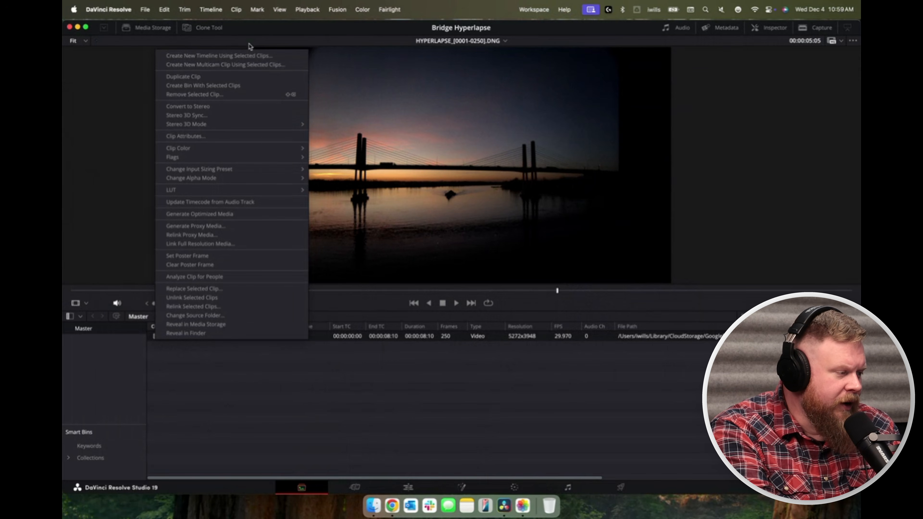
left_click(238, 57)
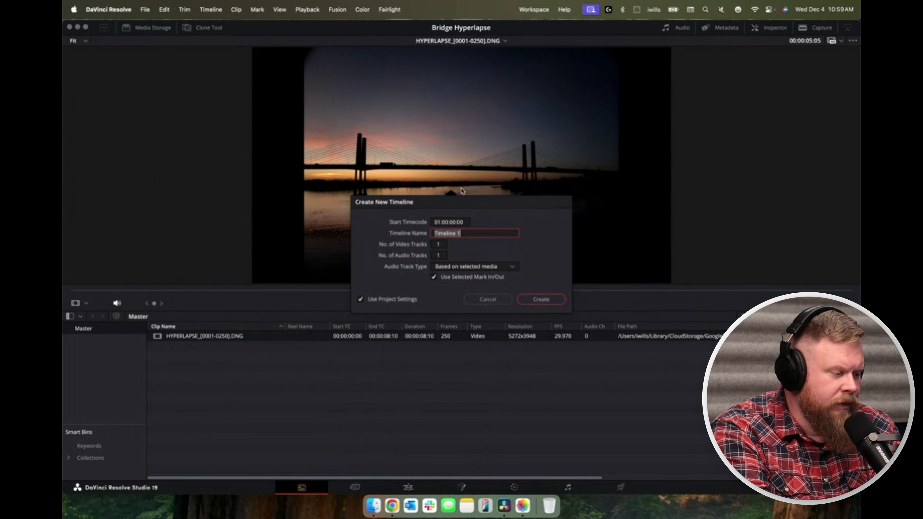
left_click(541, 300)
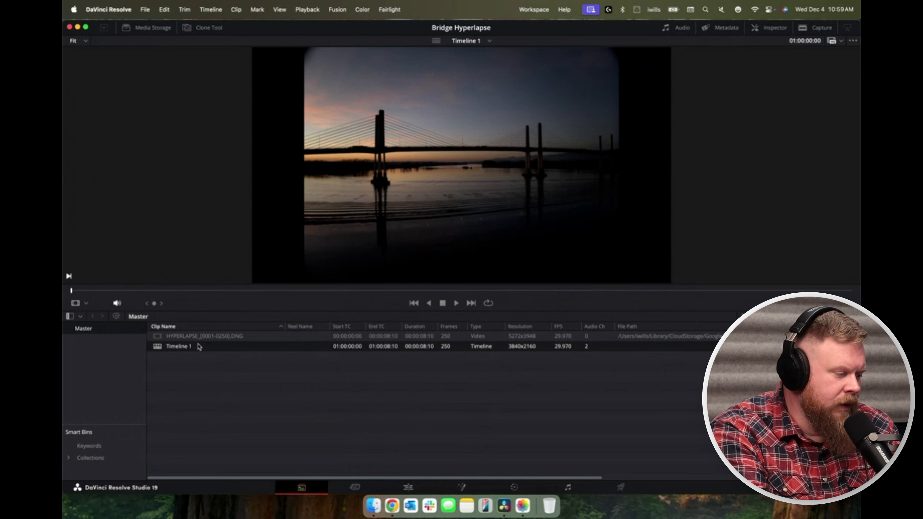
left_click(407, 488)
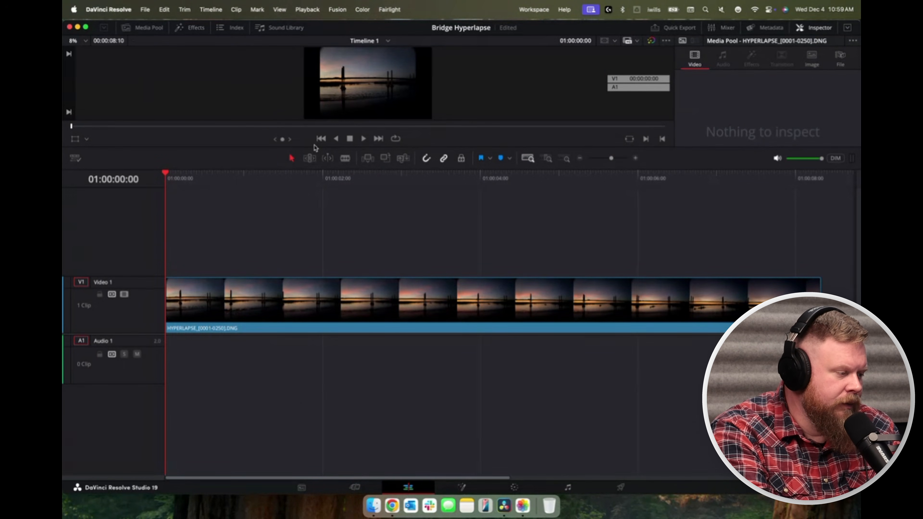
left_click_drag(314, 148, 308, 291)
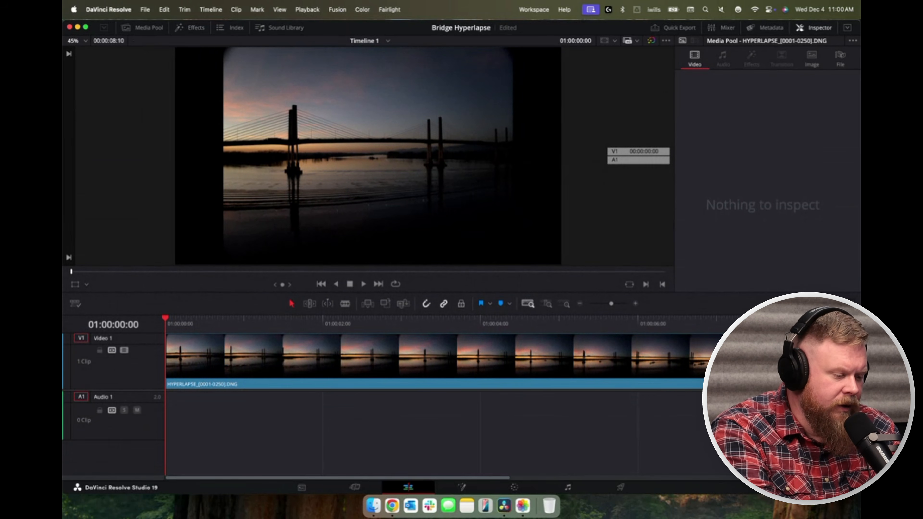
Return to the Media page and examine the format settings of Timeline 1, closing them without changes.
left_click(305, 490)
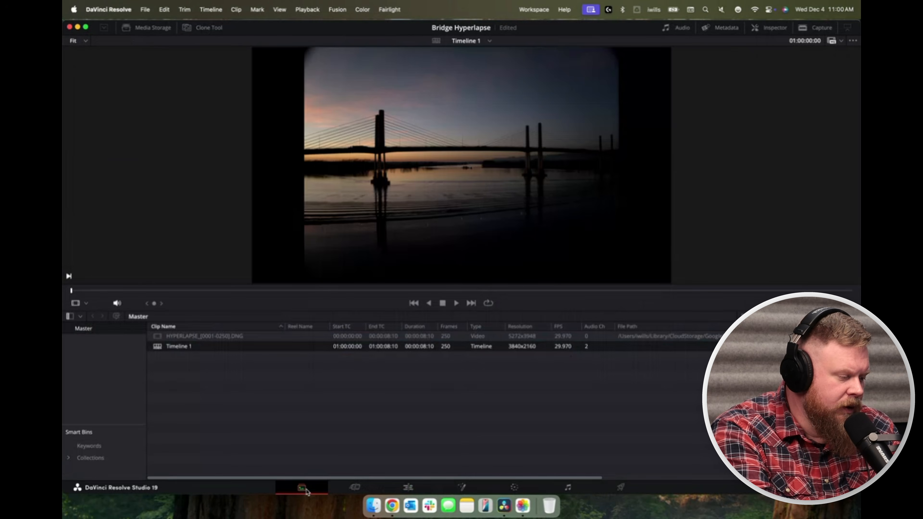
right_click(176, 348)
mouse_move(254, 194)
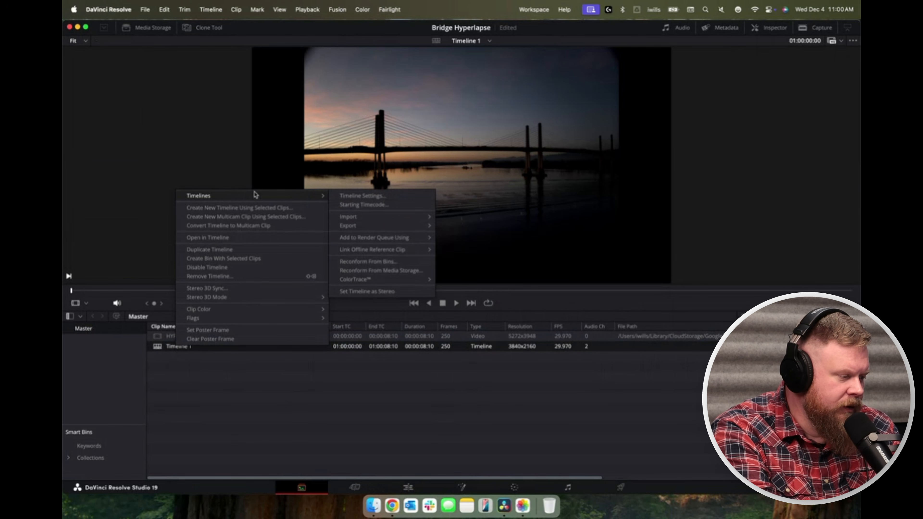
left_click(399, 198)
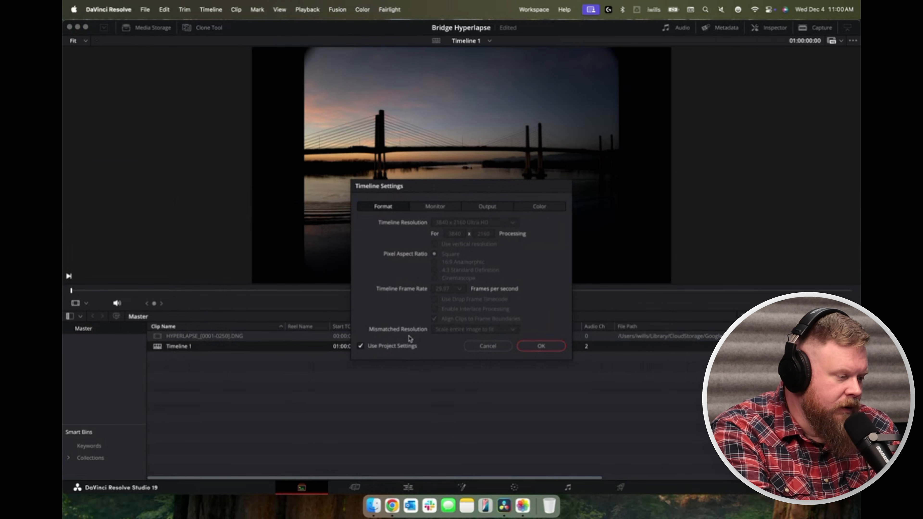
left_click(496, 348)
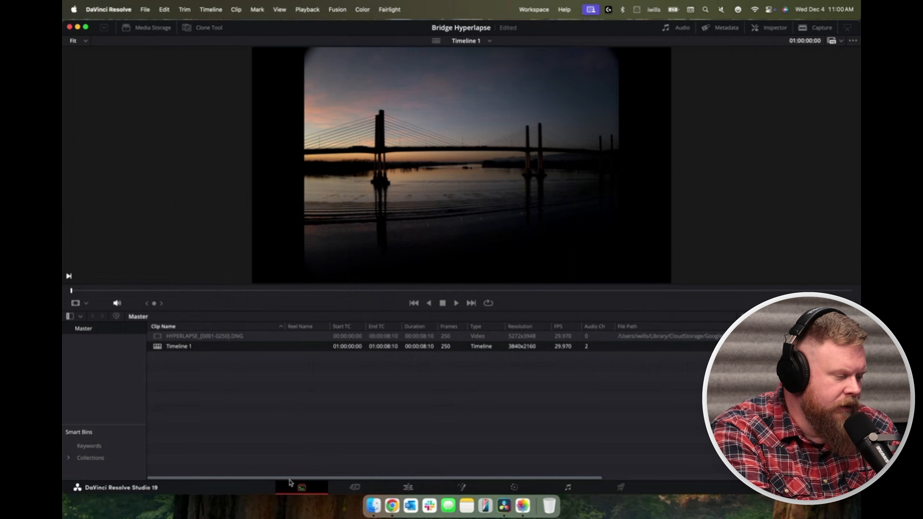
right_click(163, 347)
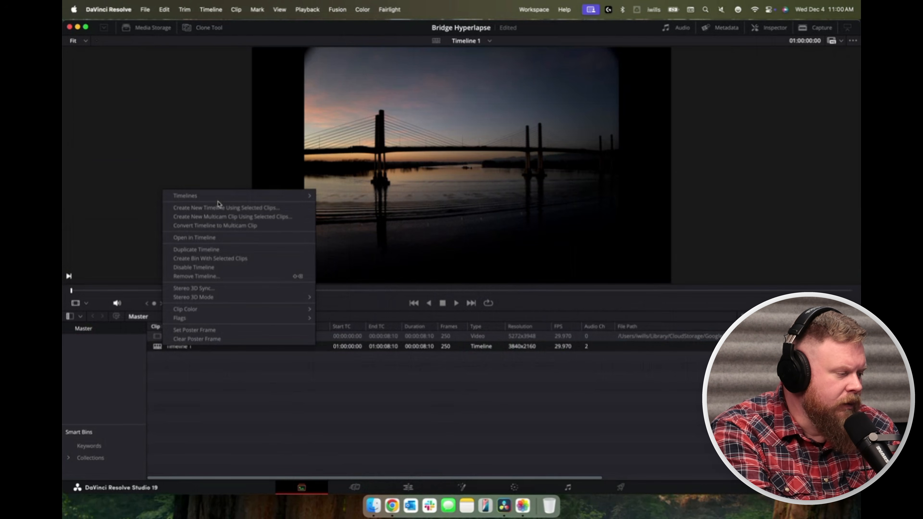
mouse_move(224, 198)
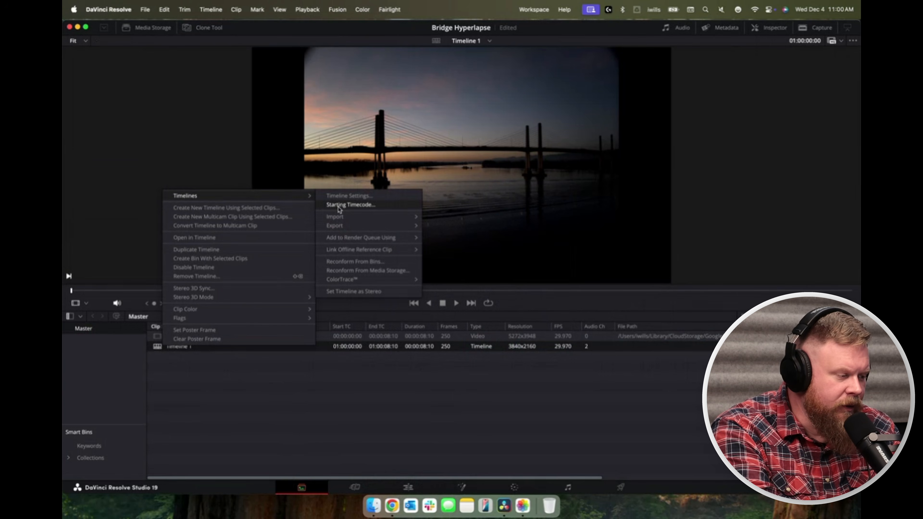
left_click(353, 198)
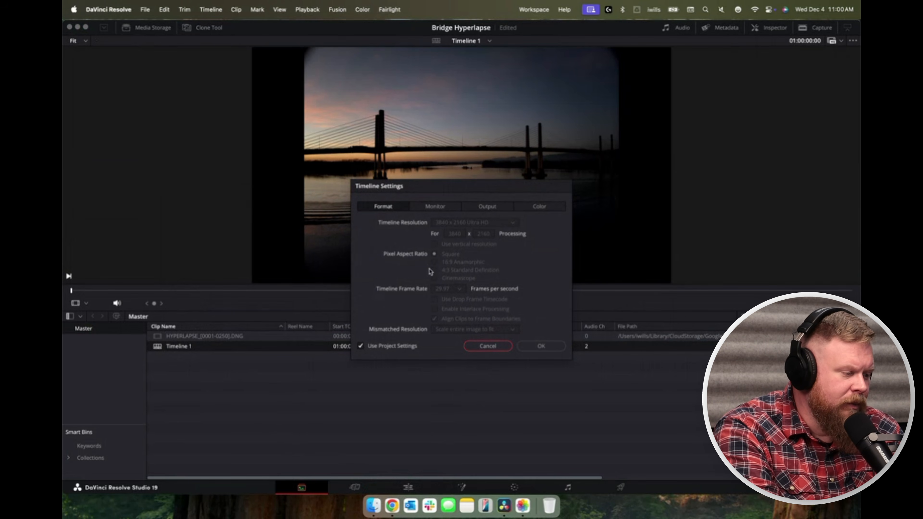
left_click(475, 348)
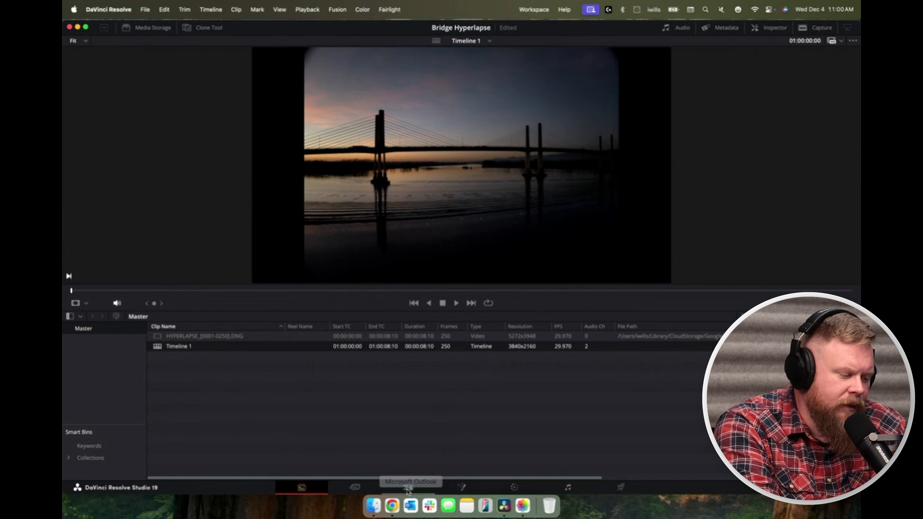
On the Edit page, select the hyperlapse clip in the timeline and set its linked X and Y zoom to 1.330.
left_click(408, 488)
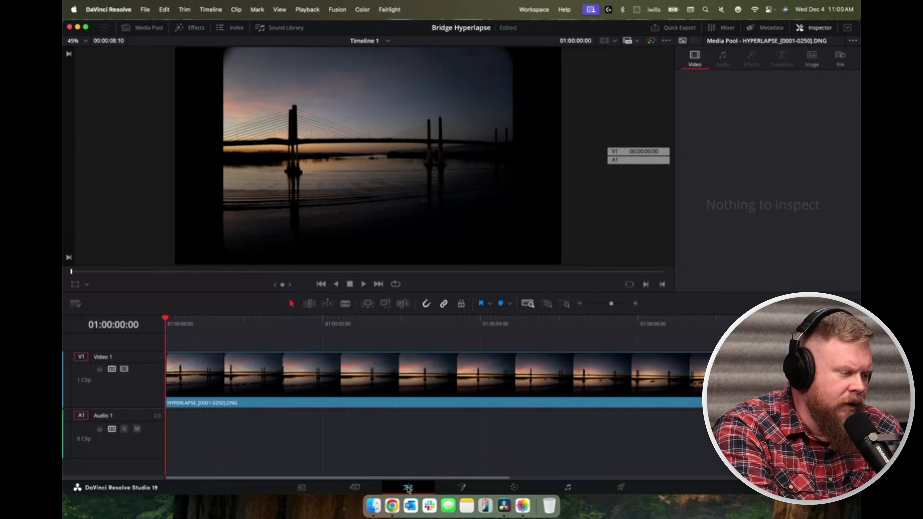
left_click(243, 373)
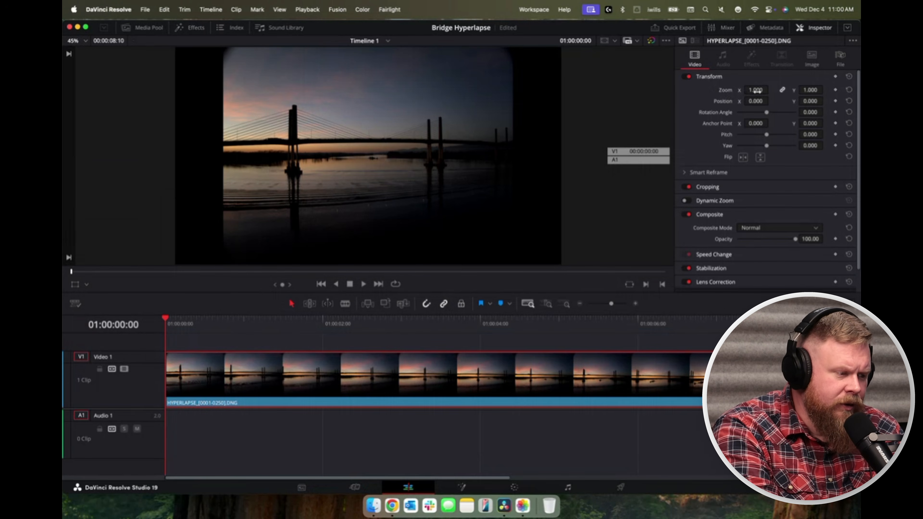
mouse_move(756, 90)
left_mouse_down()
mouse_move(771, 89)
mouse_move(753, 91)
left_mouse_up()
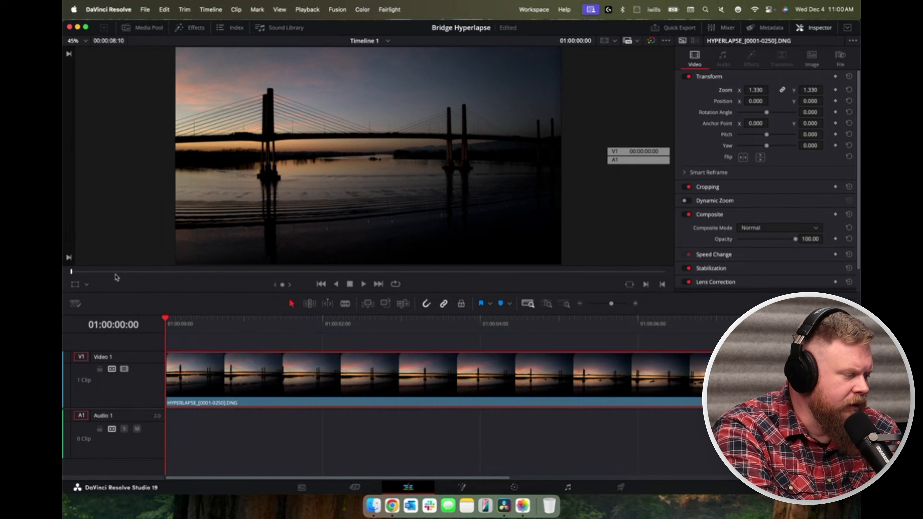
Play and scrub through the zoomed hyperlapse clip in an enlarged viewer, stopping at 01:00:02:02.
key("space")
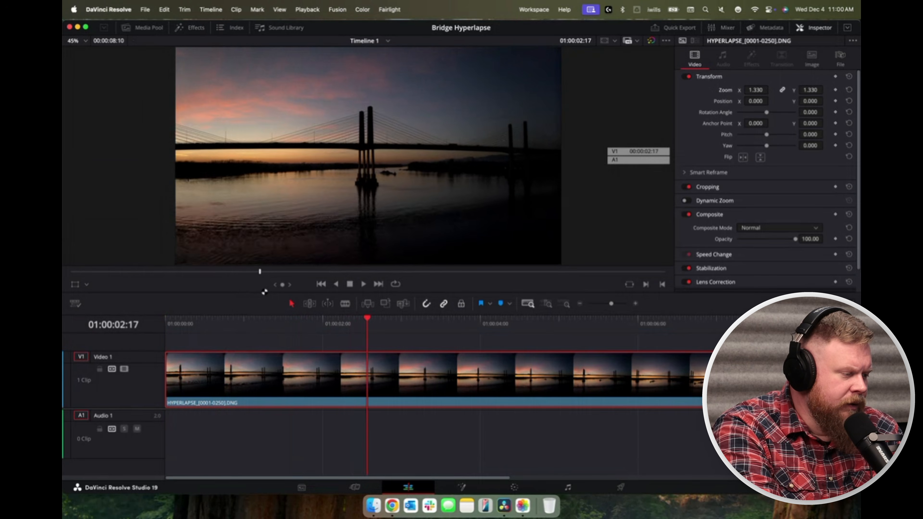
left_click(349, 284)
left_click(396, 272)
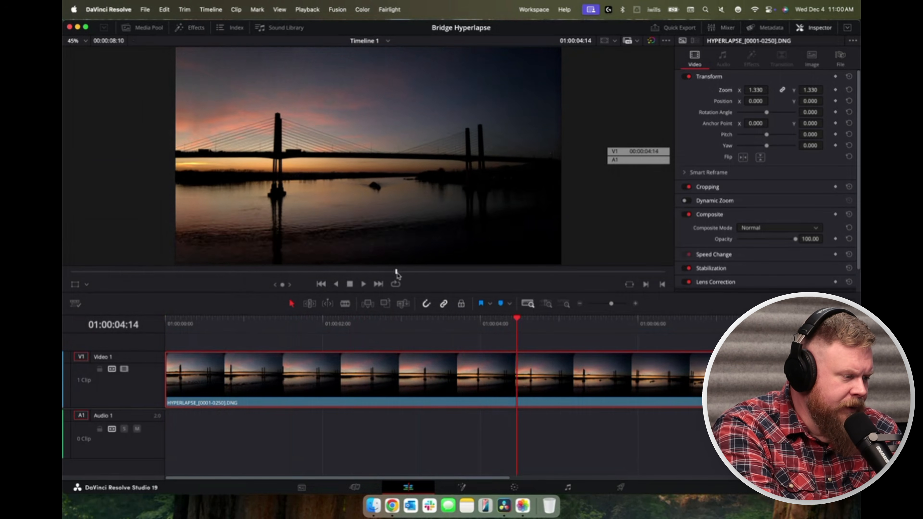
left_click_drag(397, 273, 145, 272)
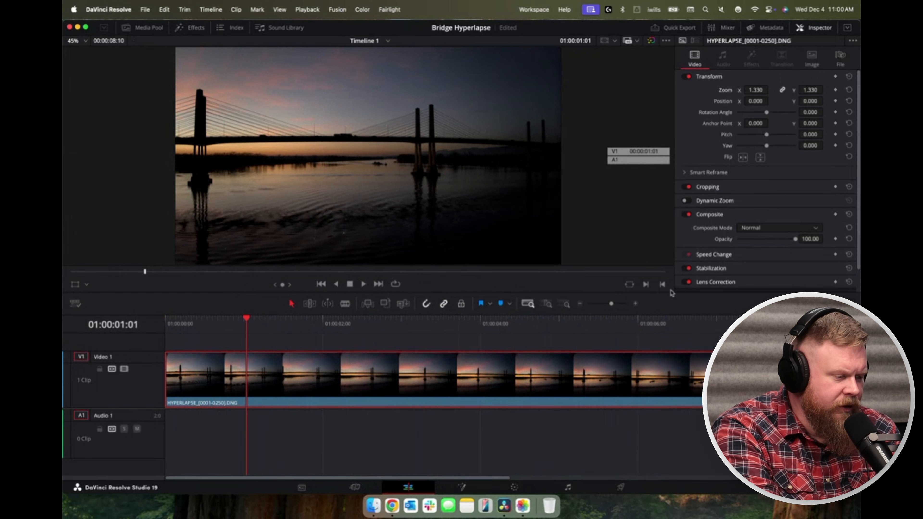
left_click_drag(674, 293, 673, 338)
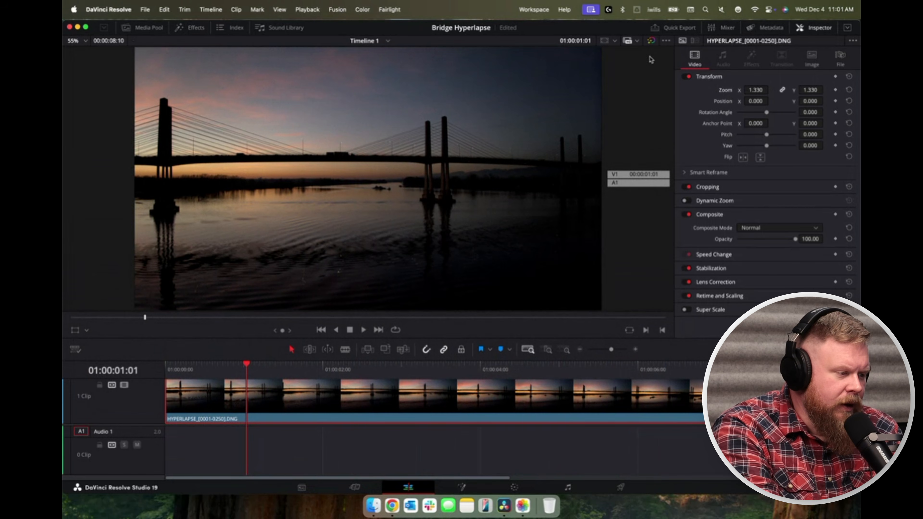
left_click_drag(145, 317, 350, 305)
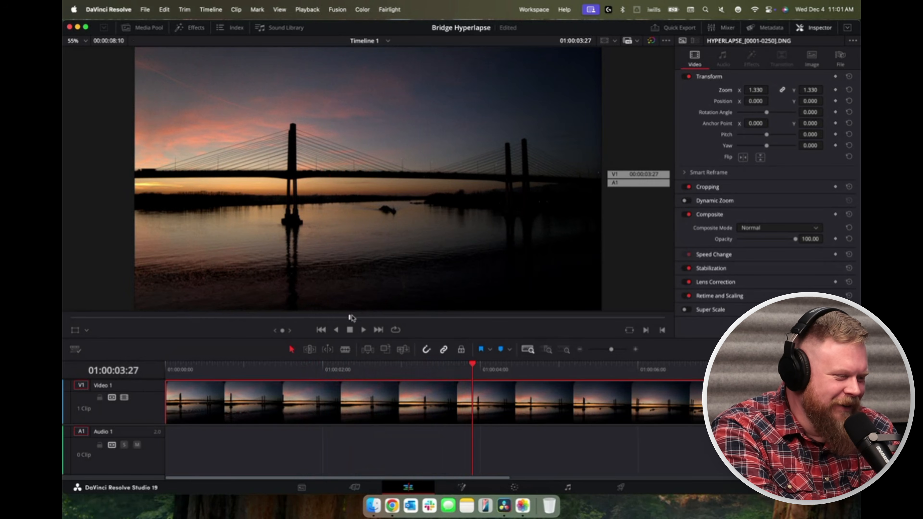
left_click_drag(351, 319, 219, 300)
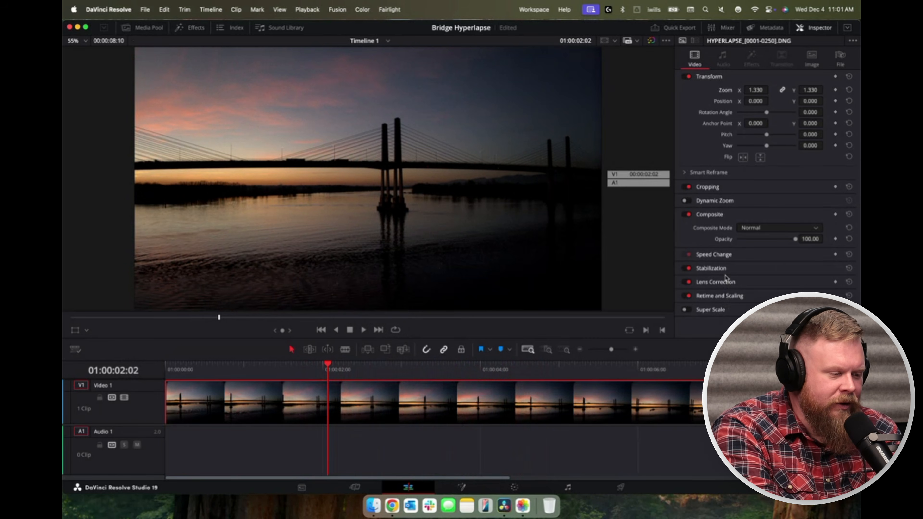
Stabilize the hyperlapse clip in Perspective mode and scrub through the result to 01:00:04:28.
left_click(738, 271)
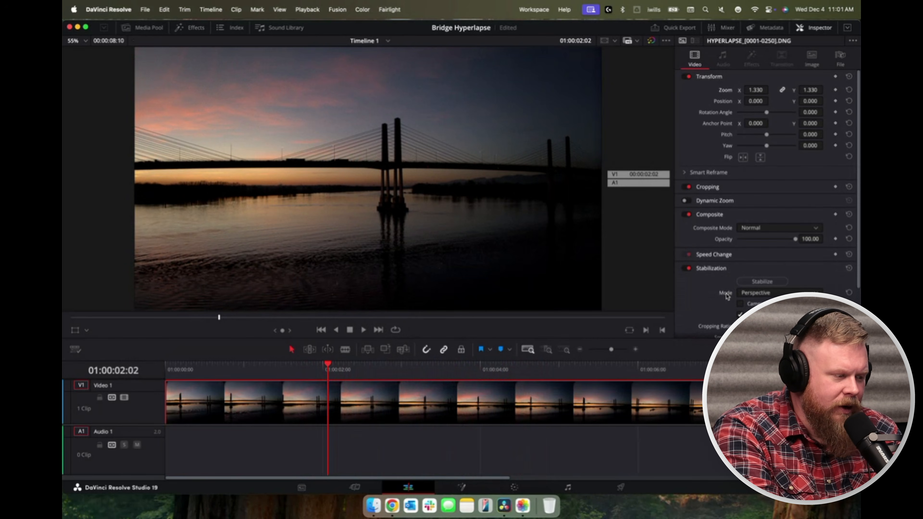
scroll(726, 297, "down", 3)
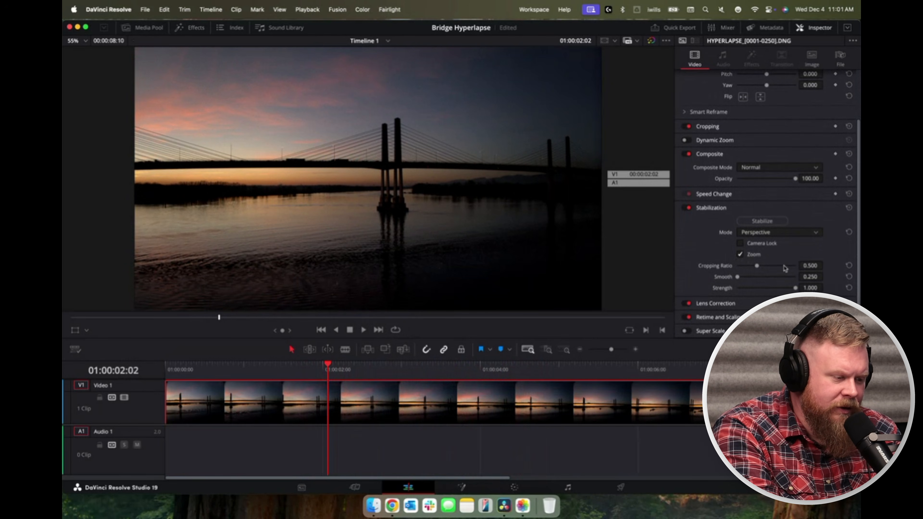
left_click(773, 233)
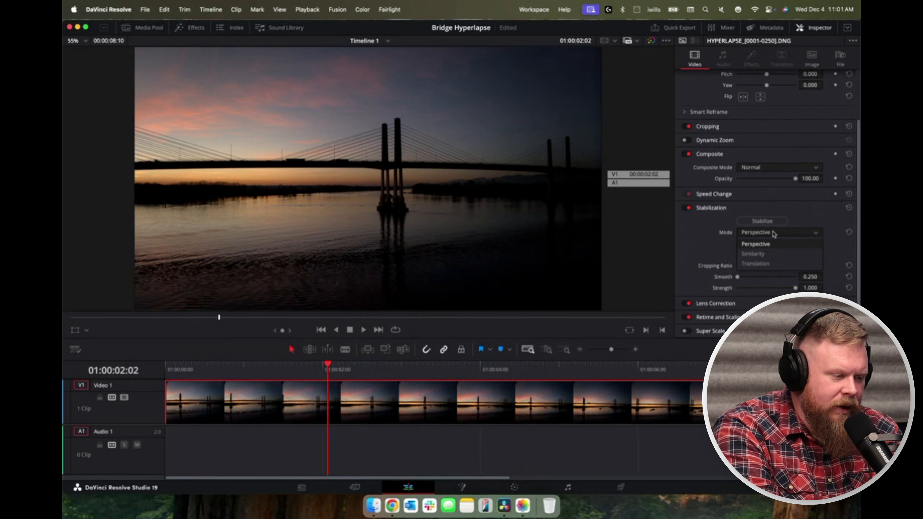
left_click(760, 244)
left_click(762, 221)
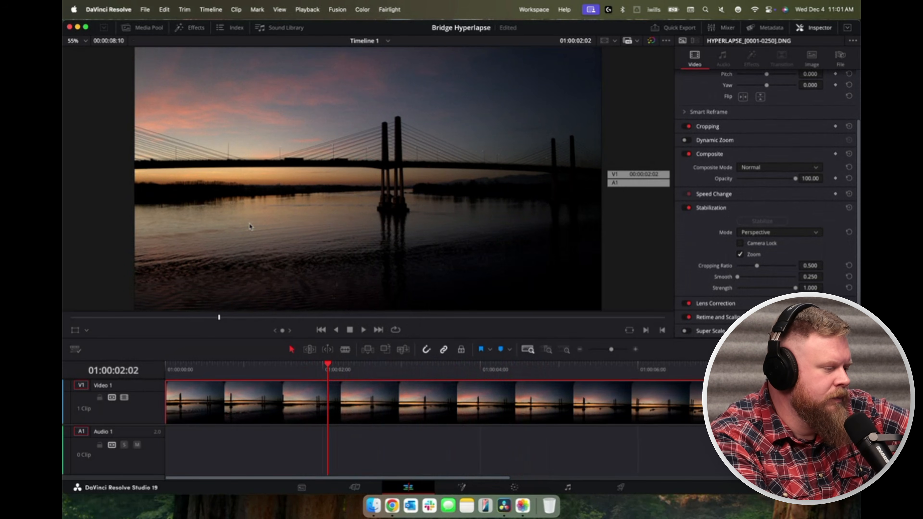
left_click_drag(215, 318, 424, 319)
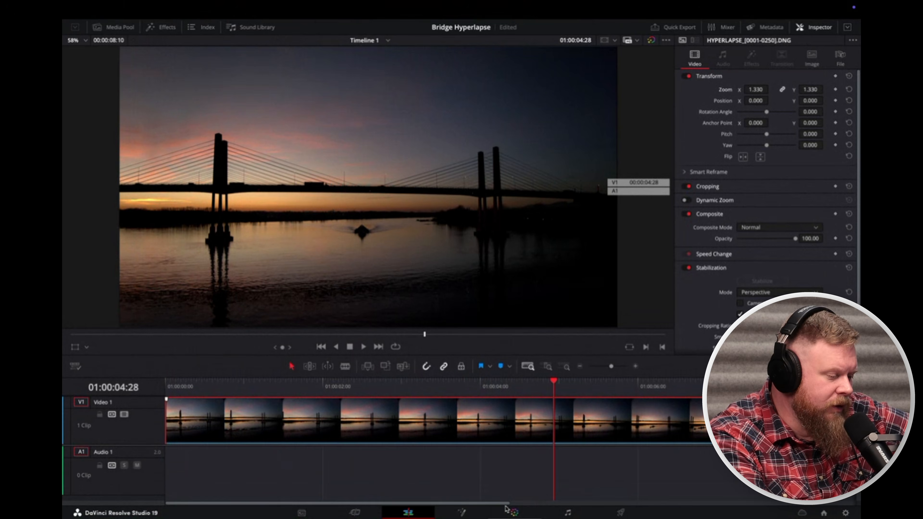
Show the clip on the Color page, hide the effects library and line node 01 up near the graph's source input.
left_click(515, 513)
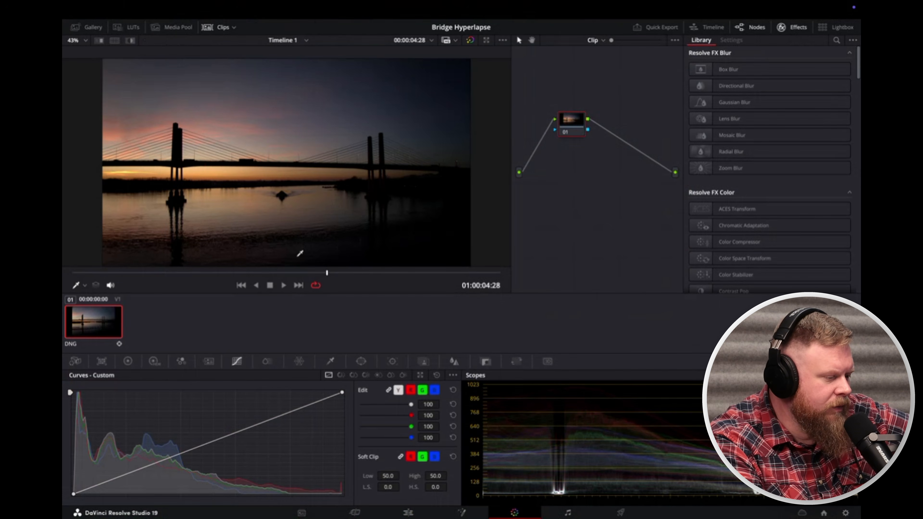
left_click(796, 32)
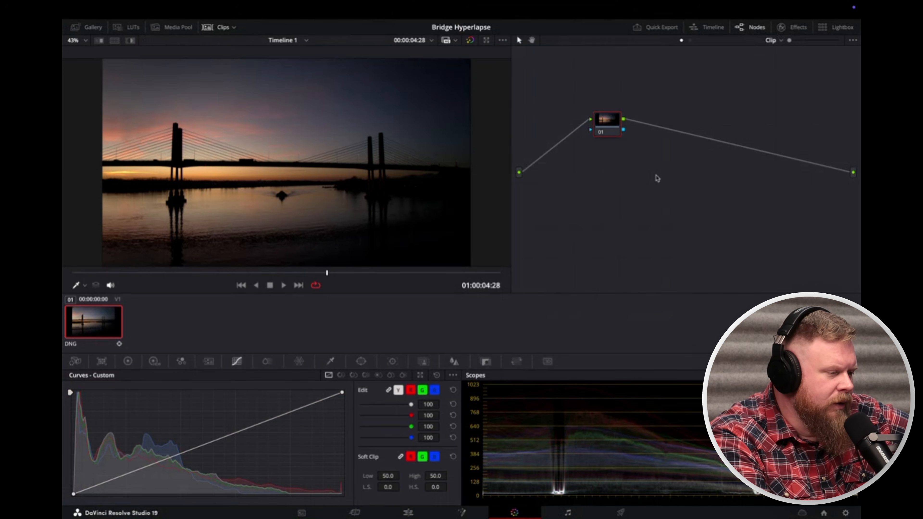
left_click_drag(603, 121, 586, 171)
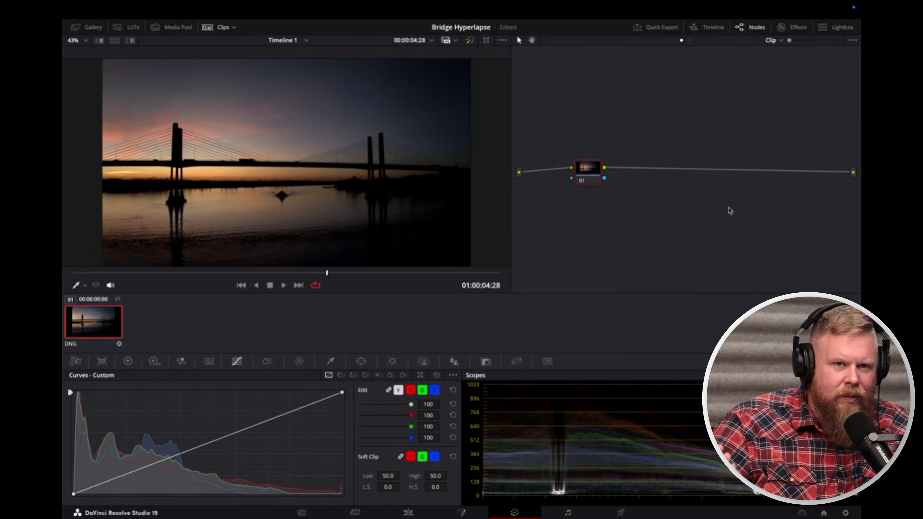
Add a serial node after node 01 and delete that added node.
right_click(590, 164)
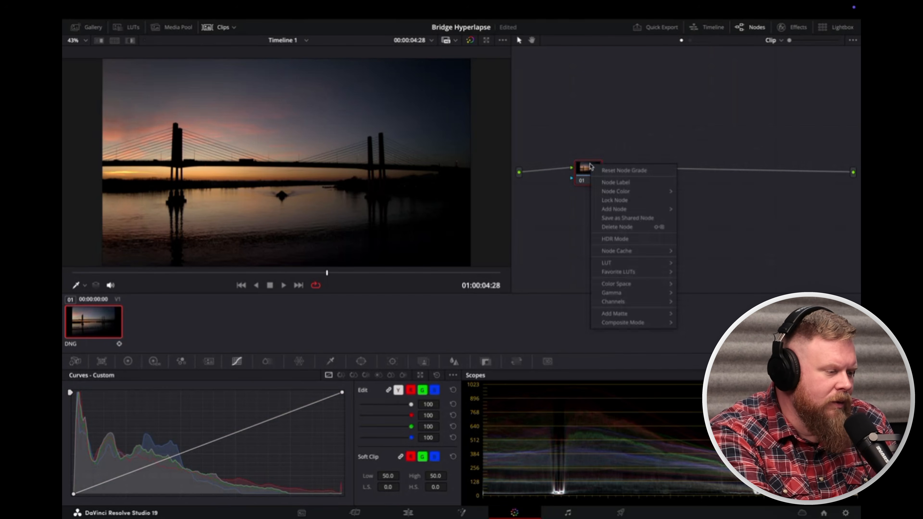
mouse_move(640, 209)
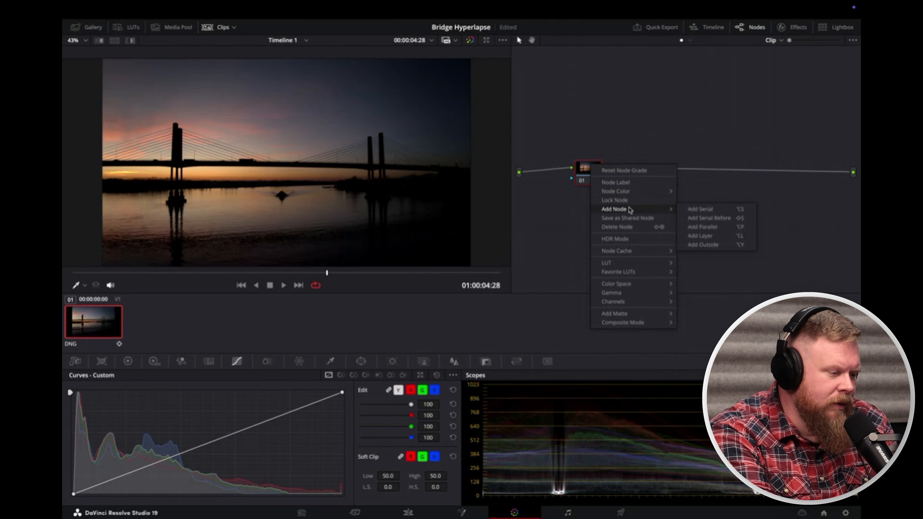
left_click(700, 209)
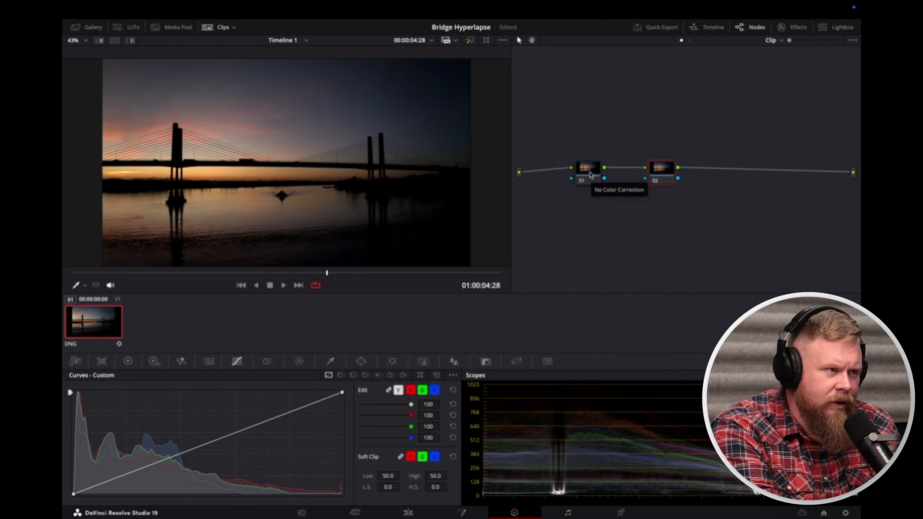
right_click(656, 172)
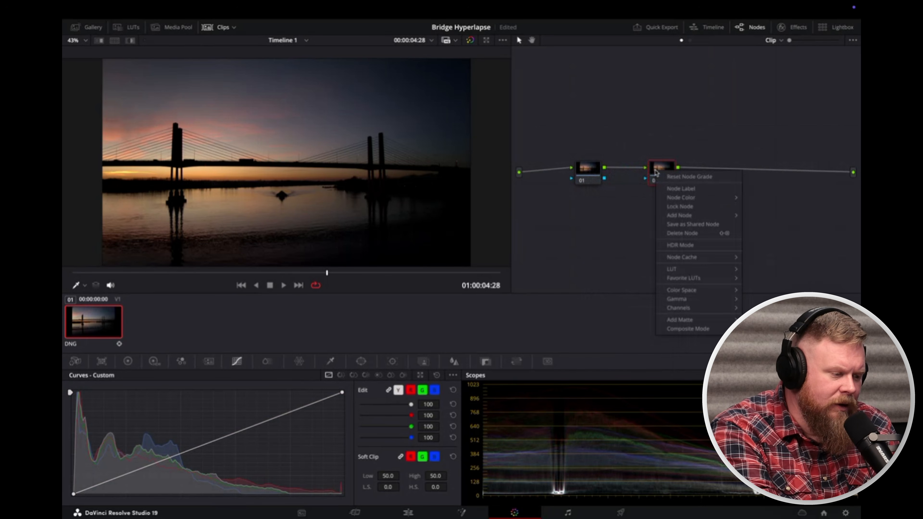
left_click(695, 234)
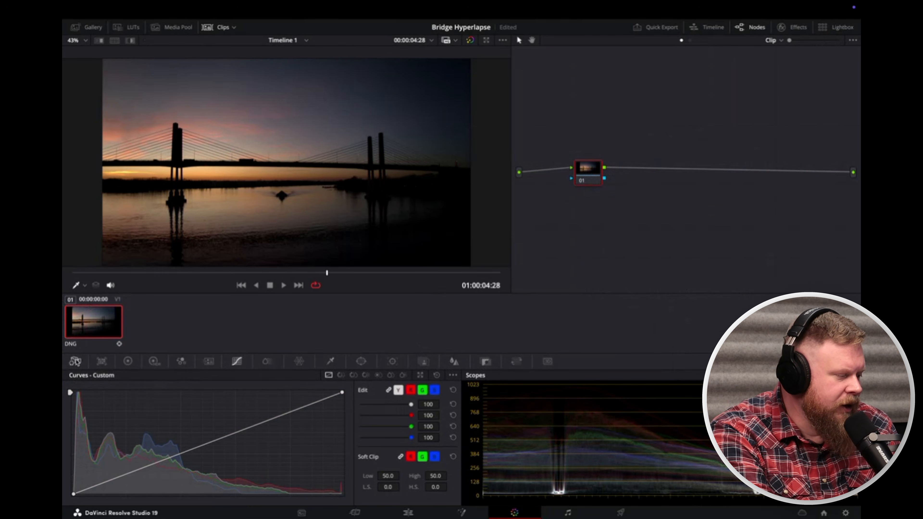
Show the clip's Camera Raw settings, scrub to 01:00:04:17 and set Decode Using to Clip.
left_click(74, 361)
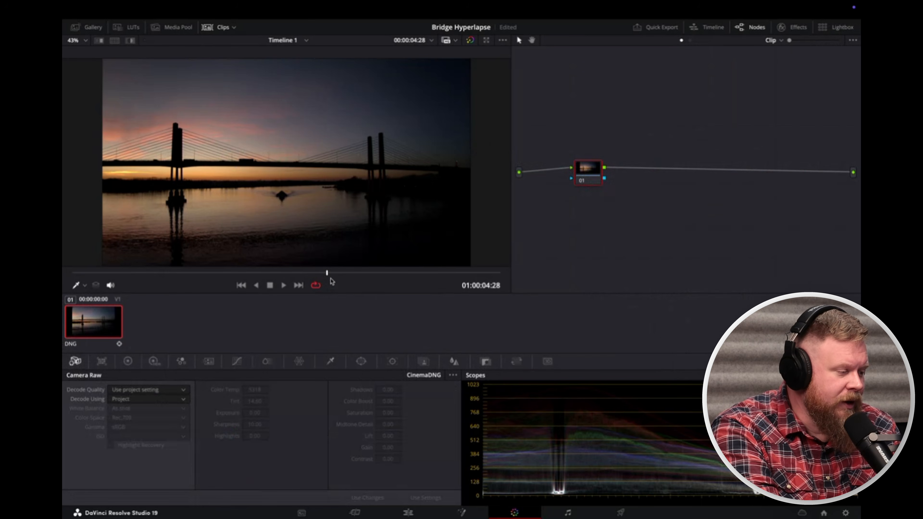
mouse_move(324, 273)
left_mouse_down()
mouse_move(291, 275)
mouse_move(330, 273)
left_mouse_up()
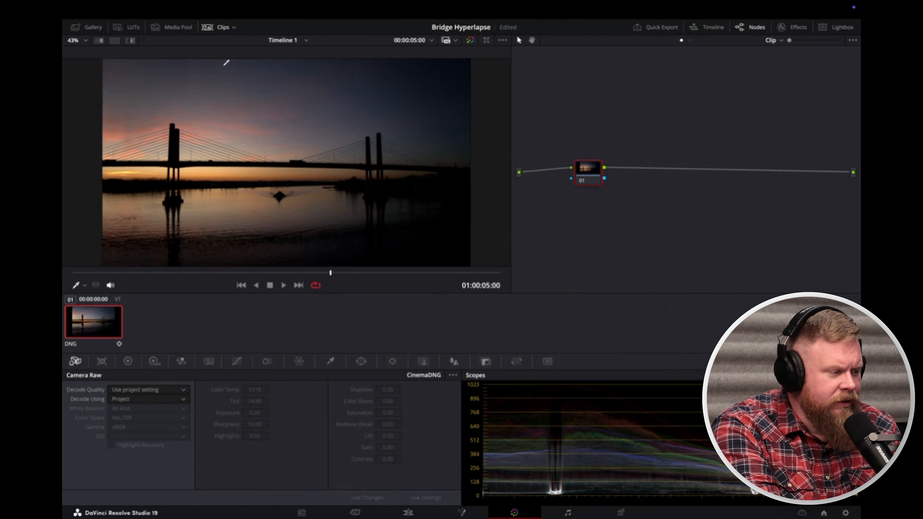
left_click_drag(354, 274, 309, 273)
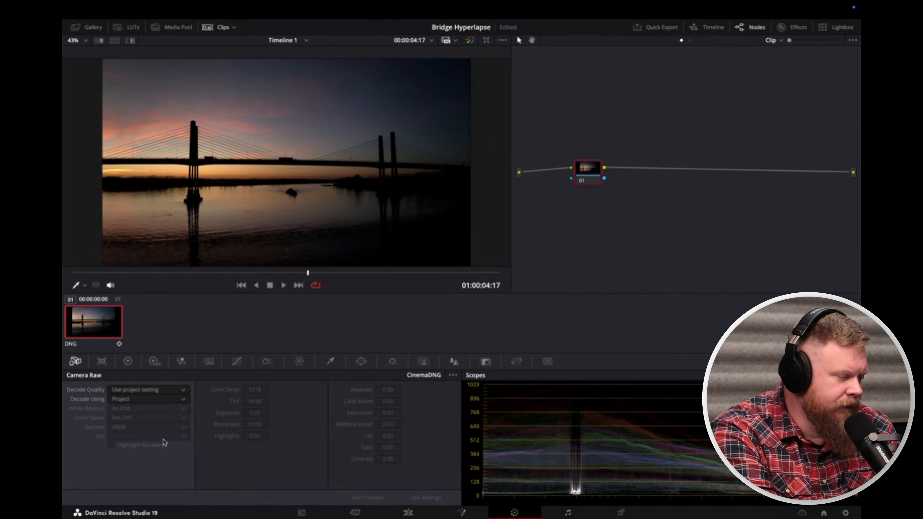
left_click(155, 391)
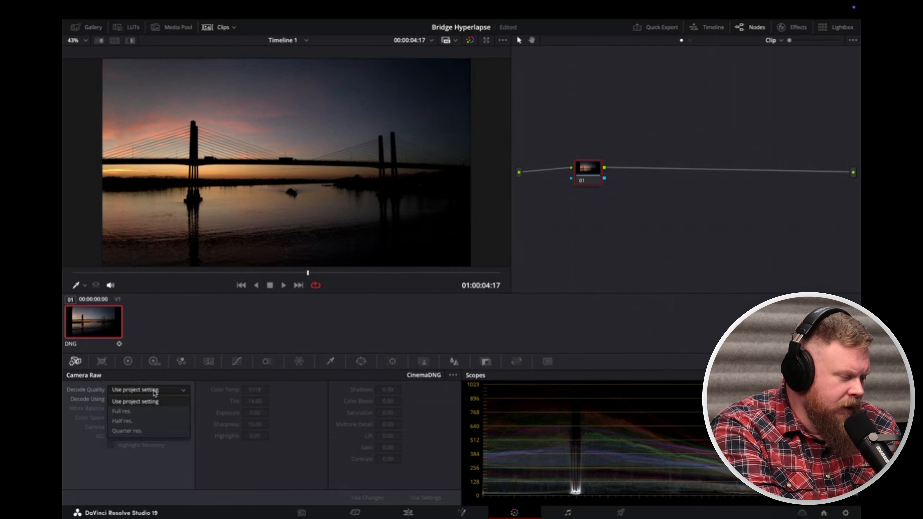
left_click(143, 400)
left_click(143, 400)
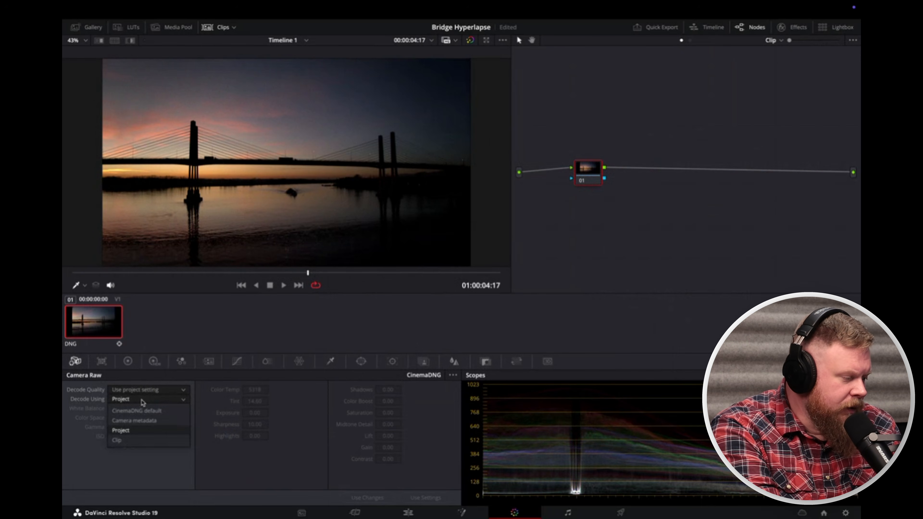
left_click(138, 439)
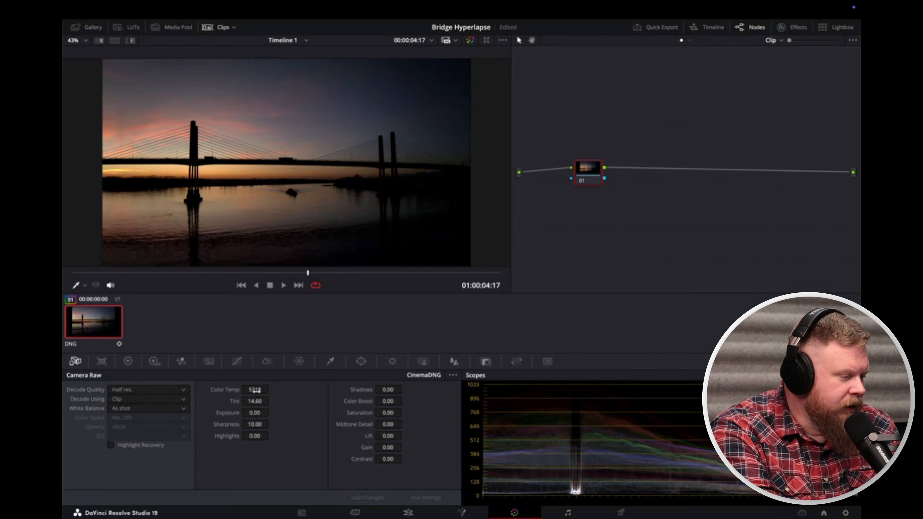
Set the Camera Raw color temperature to 5400.
left_click_drag(256, 391, 271, 389)
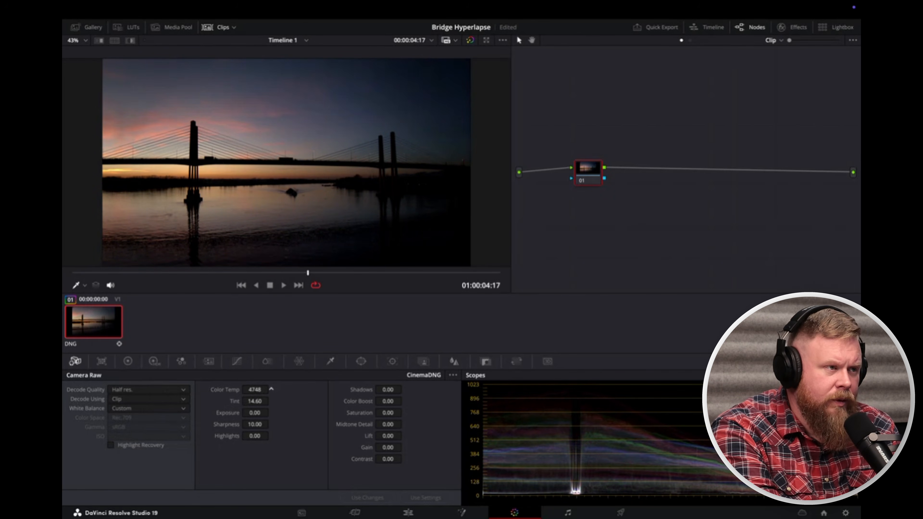
left_click(255, 392)
type("600")
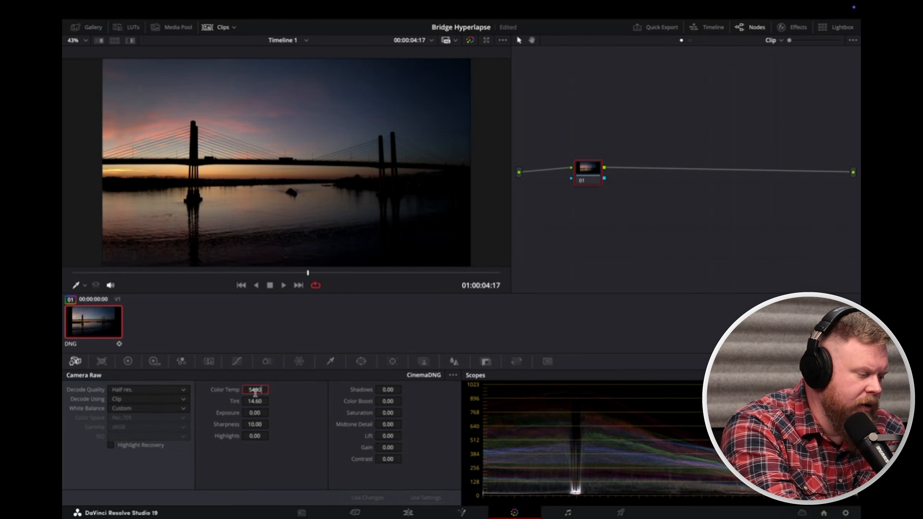
key("Return")
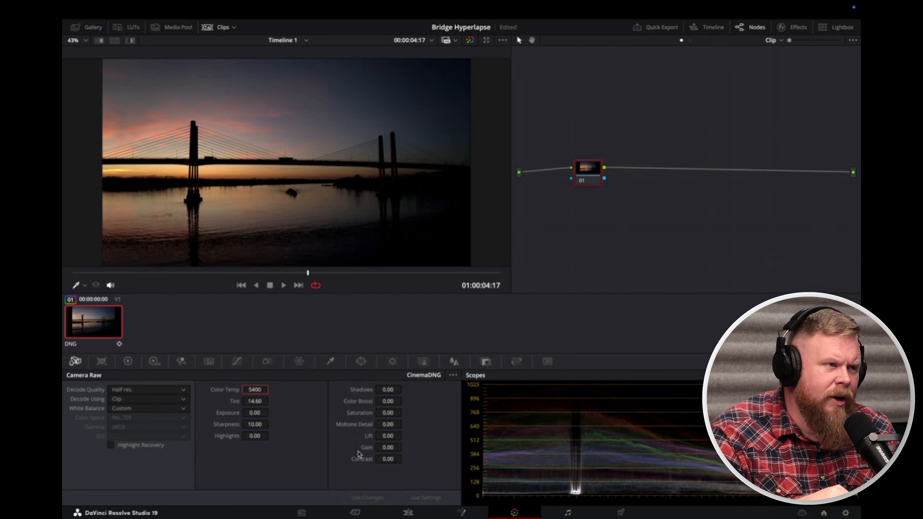
left_click(536, 286)
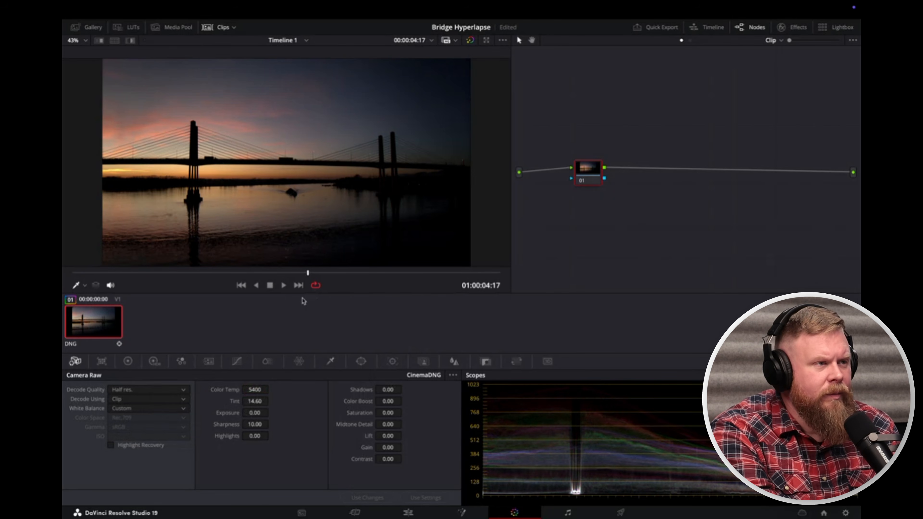
right_click(589, 172)
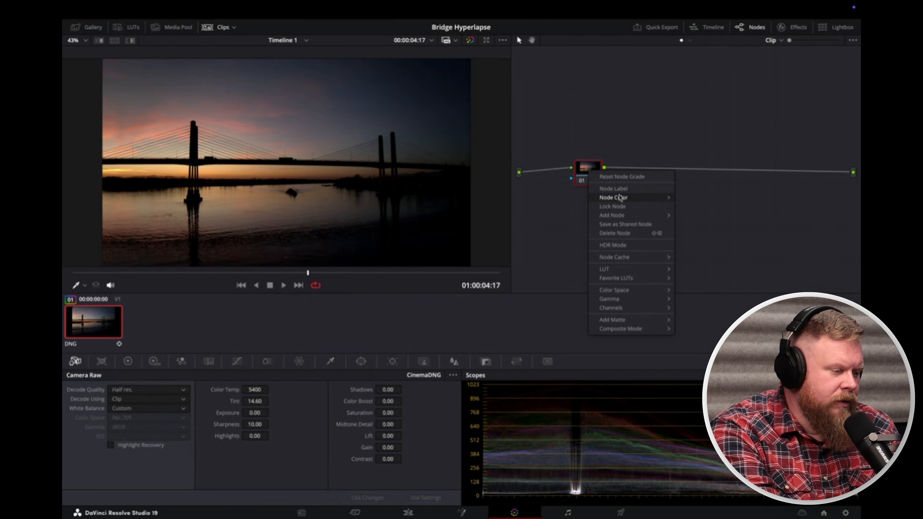
mouse_move(620, 198)
left_click(560, 218)
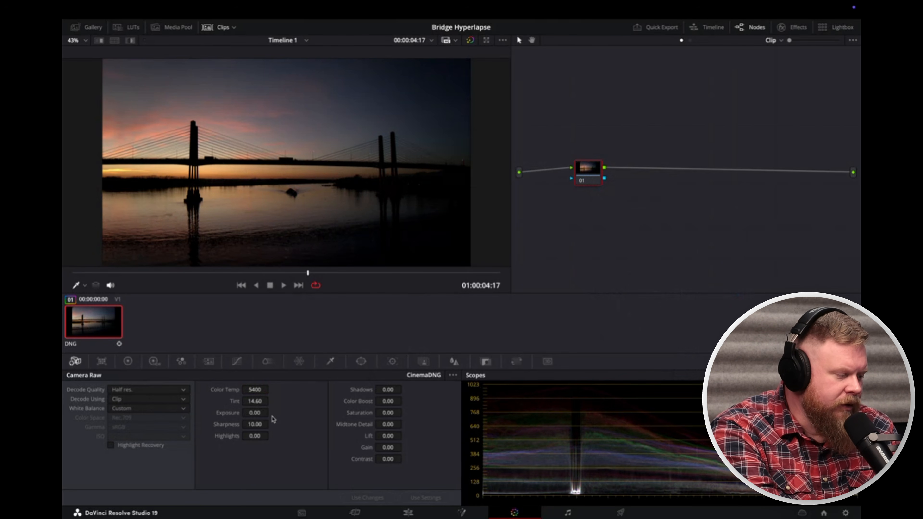
Try Camera Raw exposure values of 2.29, 1.8 and 2.25 on the clip.
left_click_drag(271, 412, 271, 412)
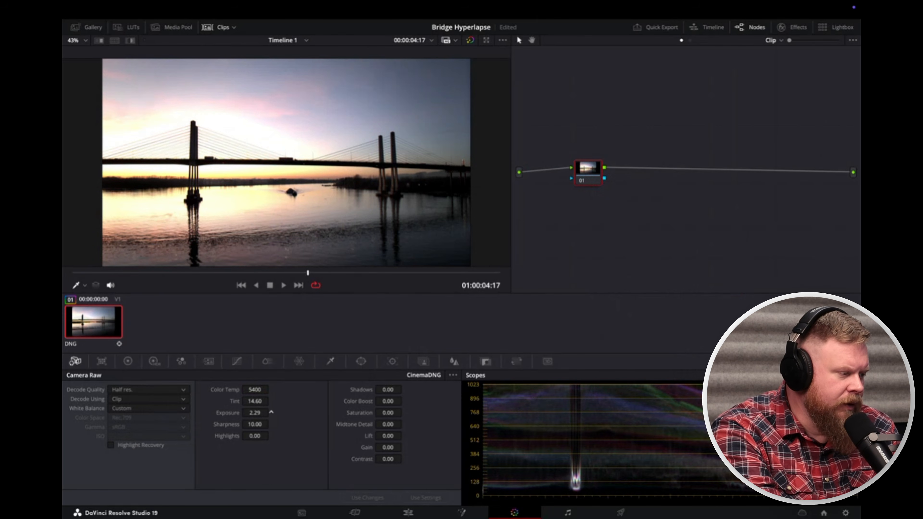
double_click(259, 414)
type("1.8")
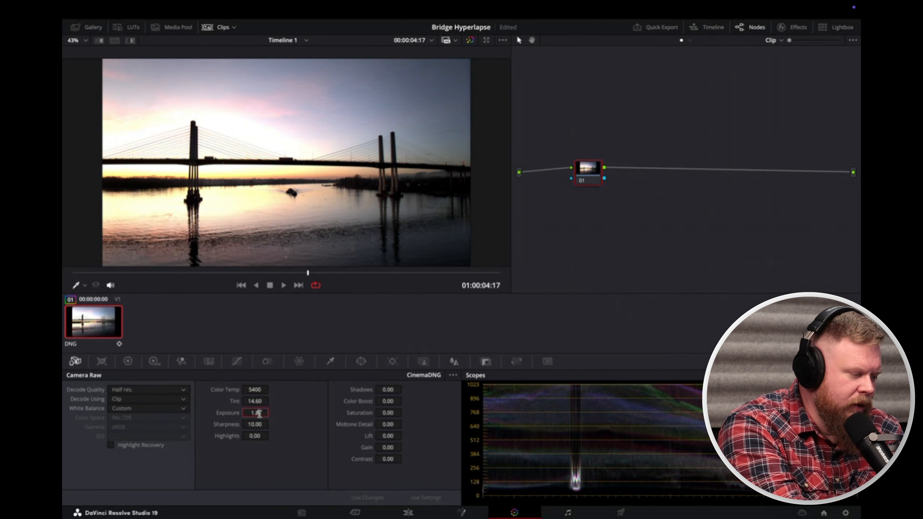
key("Return")
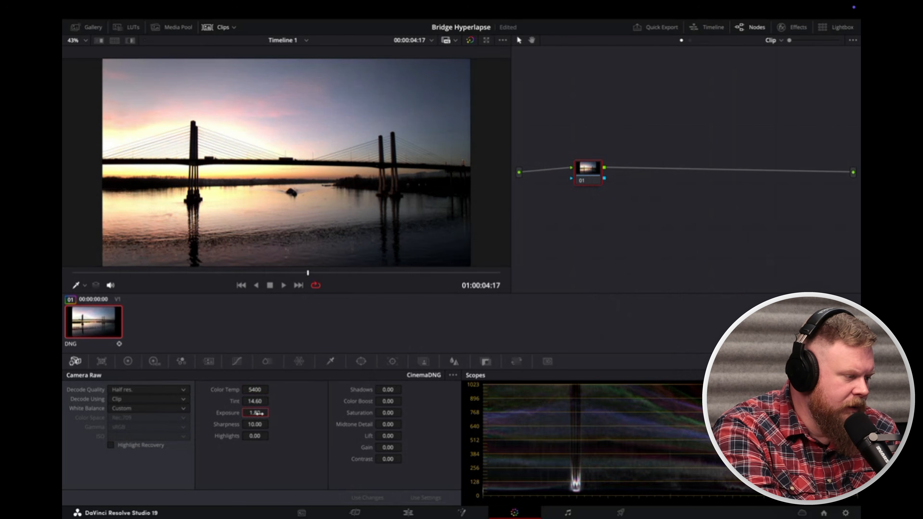
left_click_drag(260, 413, 270, 413)
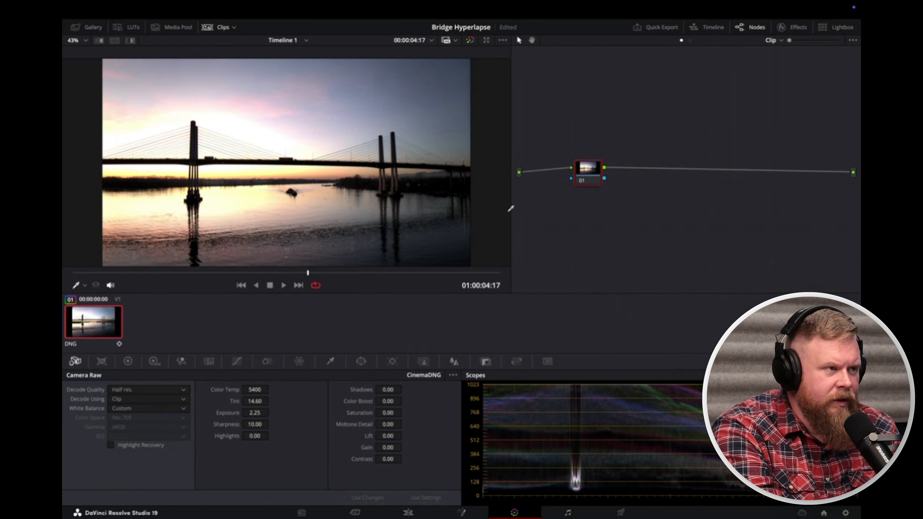
Try lower exposures of 1.30 and 0.80, checking frames up to 01:00:04:20.
mouse_move(308, 276)
left_mouse_down()
mouse_move(103, 271)
mouse_move(421, 270)
mouse_move(306, 272)
left_mouse_up()
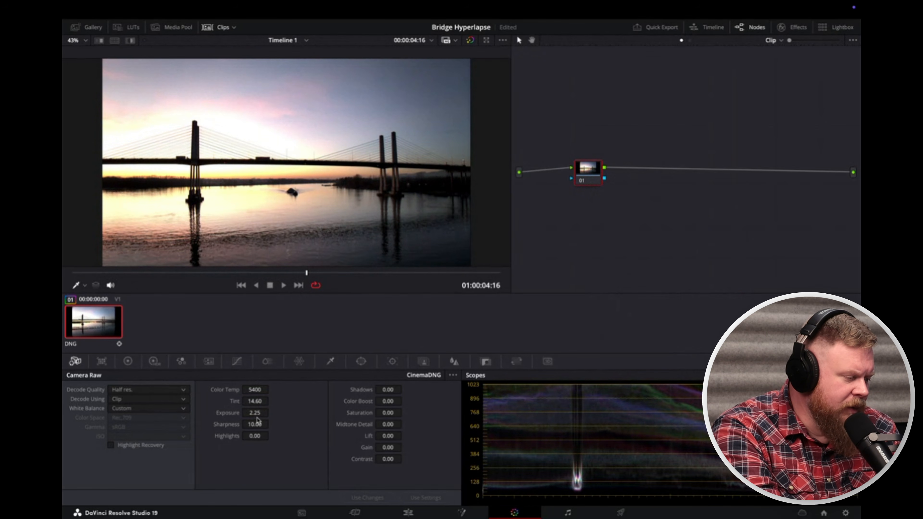
left_click_drag(258, 413, 224, 413)
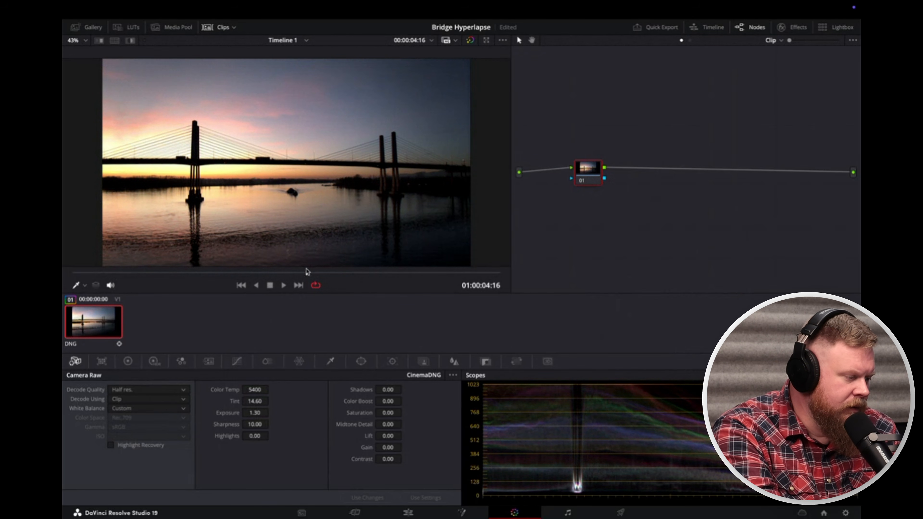
mouse_move(306, 272)
left_mouse_down()
mouse_move(408, 273)
mouse_move(299, 273)
mouse_move(313, 273)
left_mouse_up()
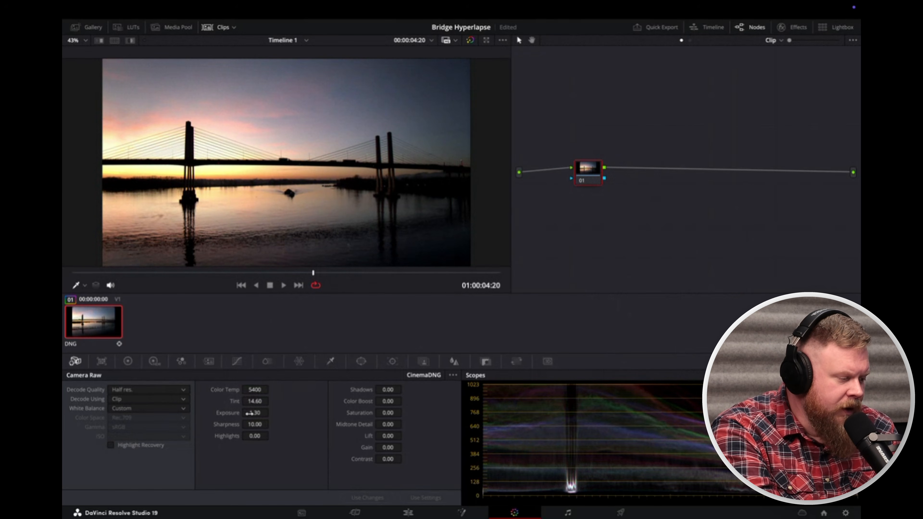
mouse_move(254, 413)
left_mouse_down()
mouse_move(218, 412)
mouse_move(295, 413)
mouse_move(243, 413)
left_mouse_up()
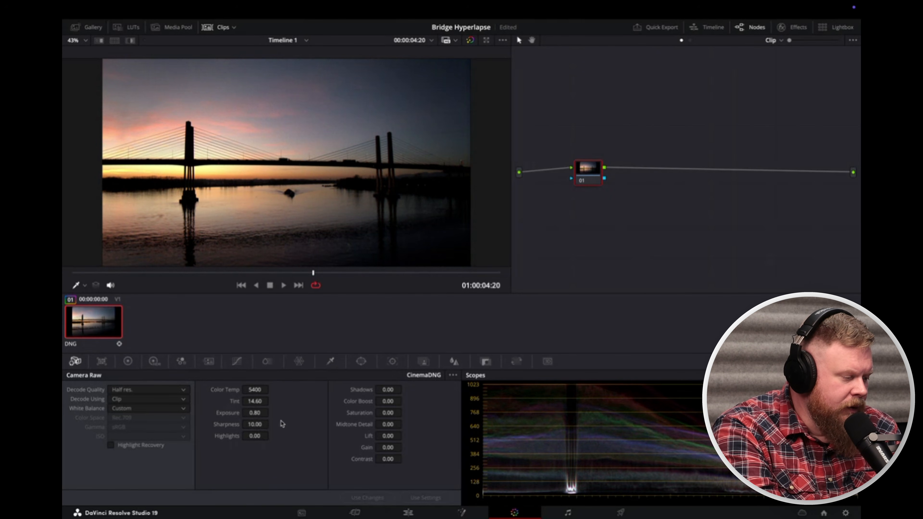
Set the Camera Raw Highlights to -70, Shadows to 47.50 and Exposure to 1.11.
left_click_drag(251, 436, 231, 436)
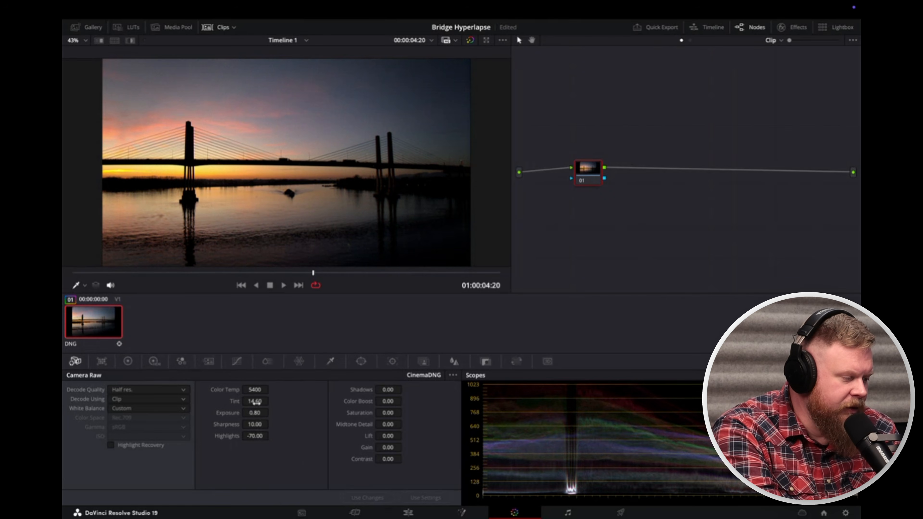
mouse_move(272, 412)
left_mouse_down()
mouse_move(287, 411)
mouse_move(269, 408)
left_mouse_up()
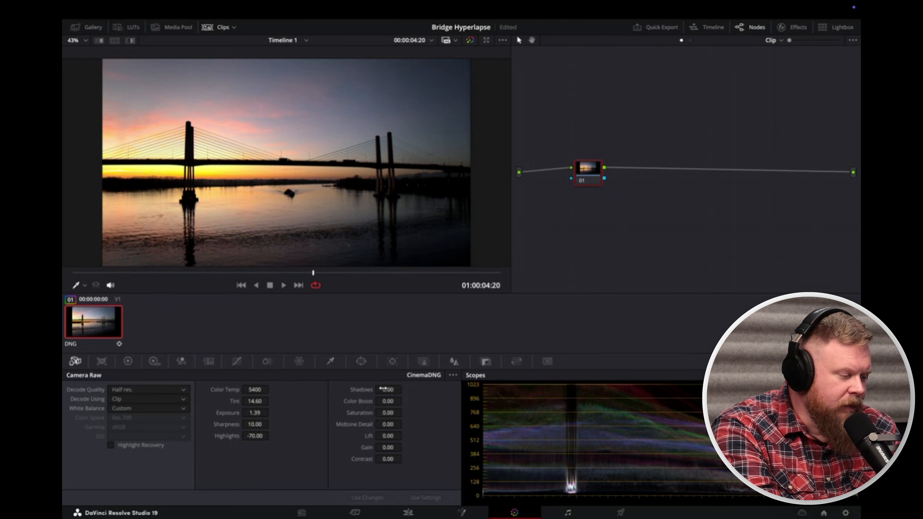
left_click_drag(382, 389, 408, 389)
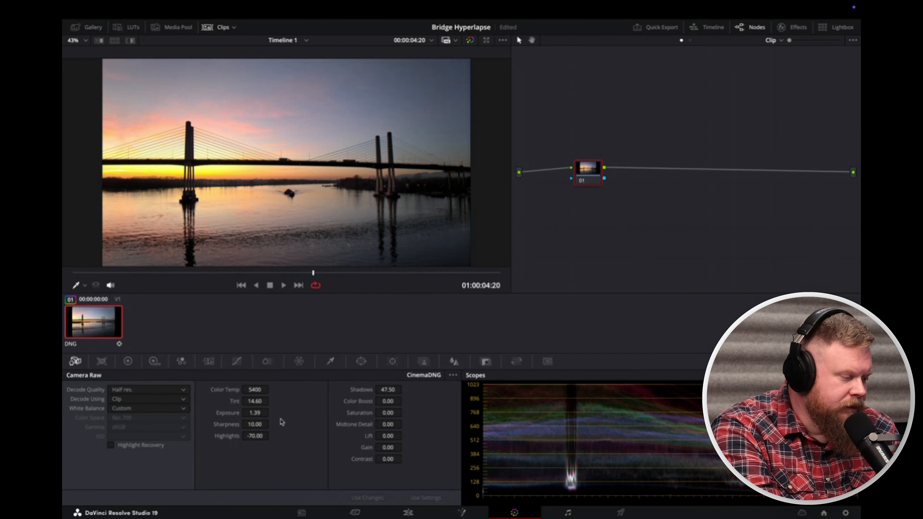
left_click_drag(276, 412, 257, 413)
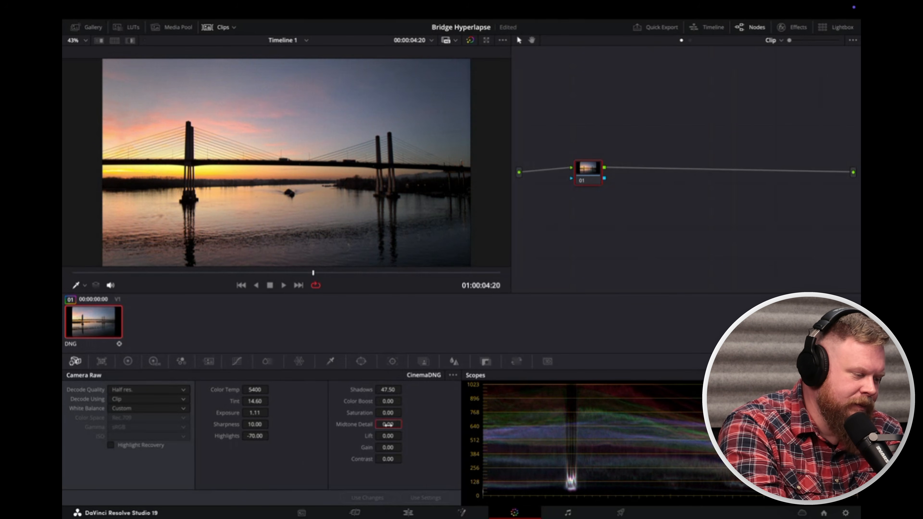
Adjust the Camera Raw tone with Lift 0.35, Gain -12.10 and Contrast -2.50.
left_click_drag(388, 435, 405, 435)
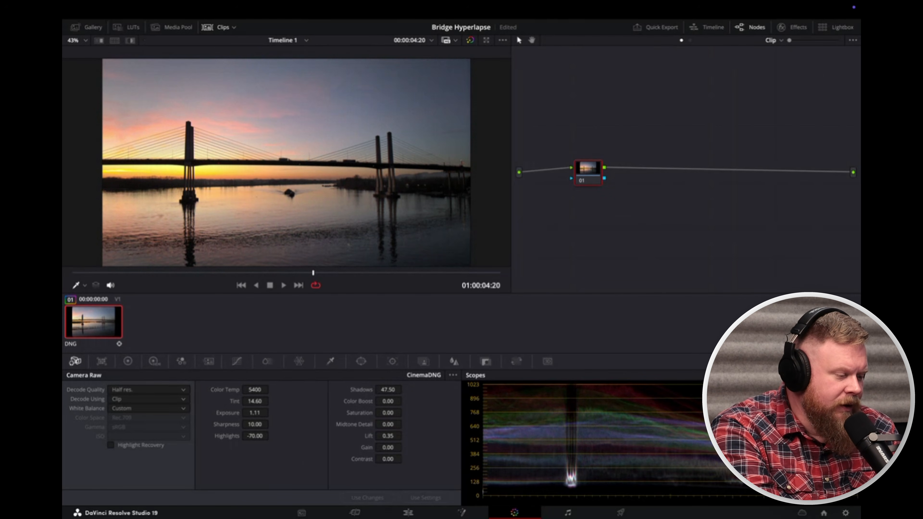
mouse_move(404, 447)
left_mouse_down()
mouse_move(390, 451)
mouse_move(405, 458)
left_mouse_up()
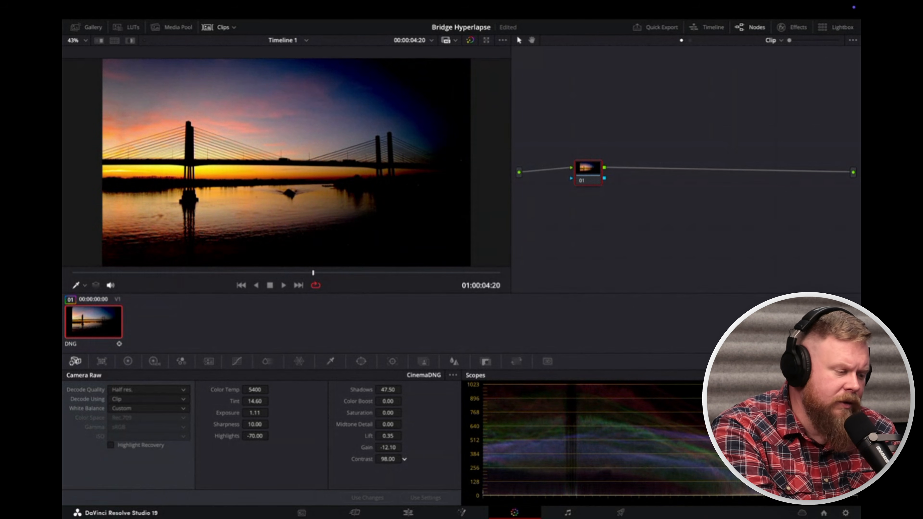
left_click_drag(405, 459, 404, 458)
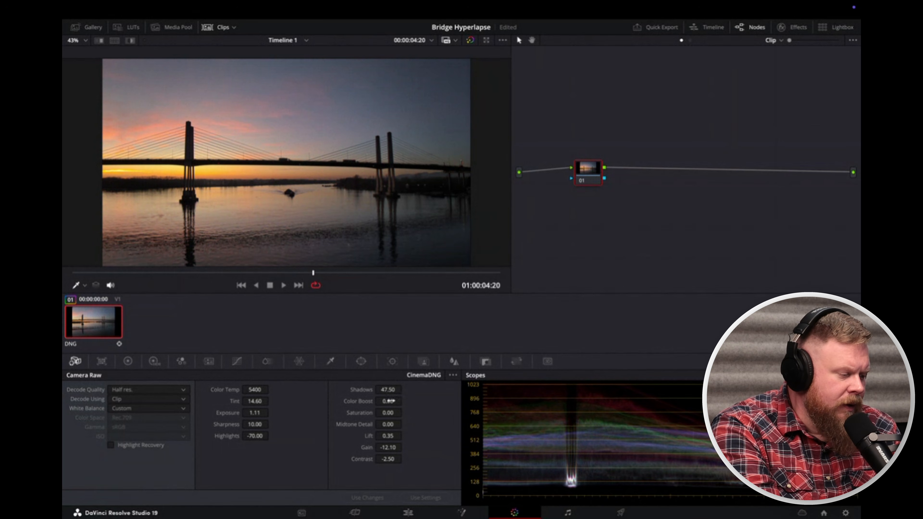
Set Color Boost to 19.50 and Saturation to 4.50, and raise Shadows to 72.
left_click_drag(389, 401, 405, 401)
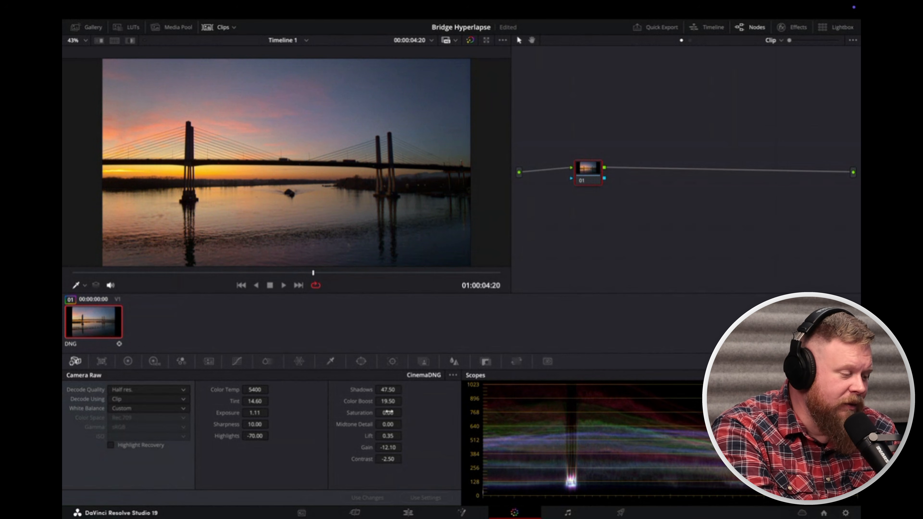
left_click_drag(387, 413, 405, 389)
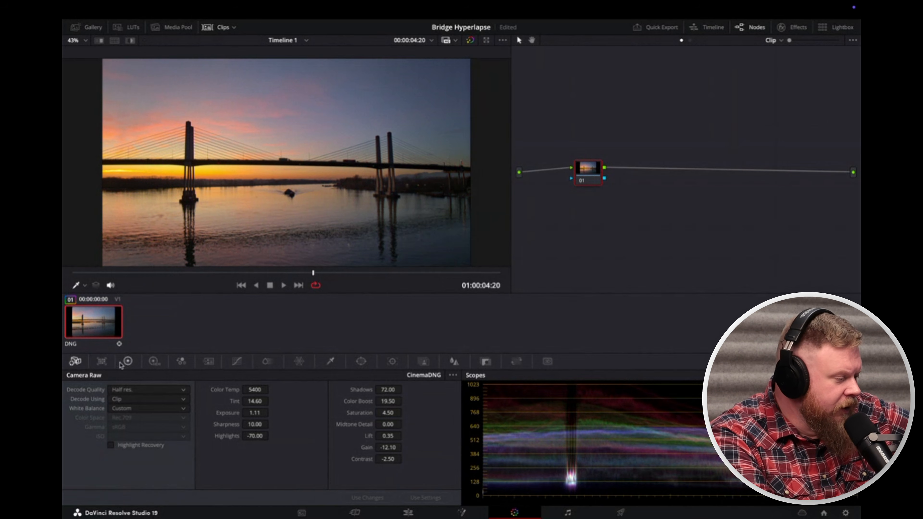
Add a gradient window to node 01, starting at the bridge deck and extending down over the water with softness about 5.29.
left_click(360, 362)
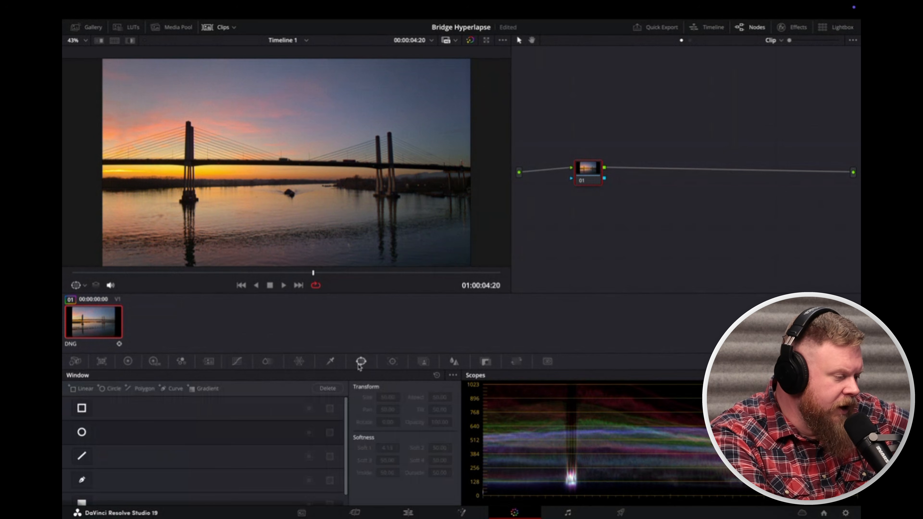
scroll(76, 422, "down", 1)
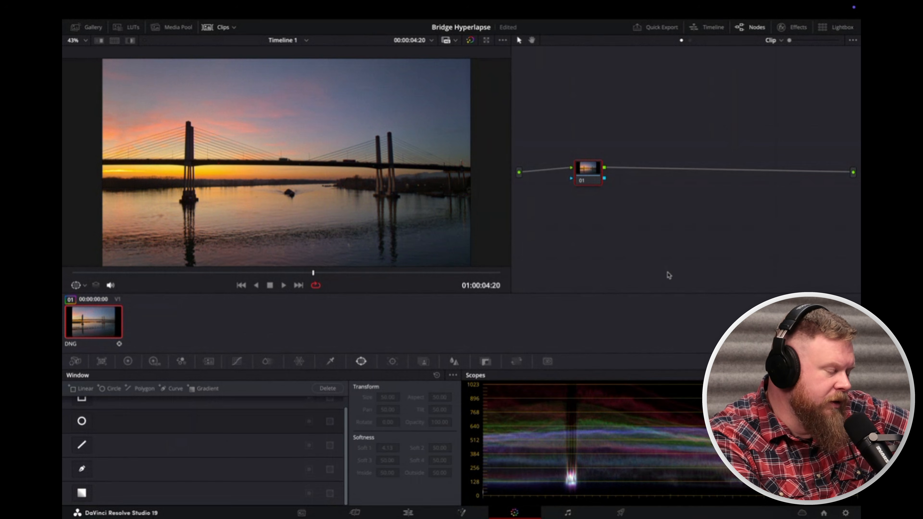
left_click(81, 495)
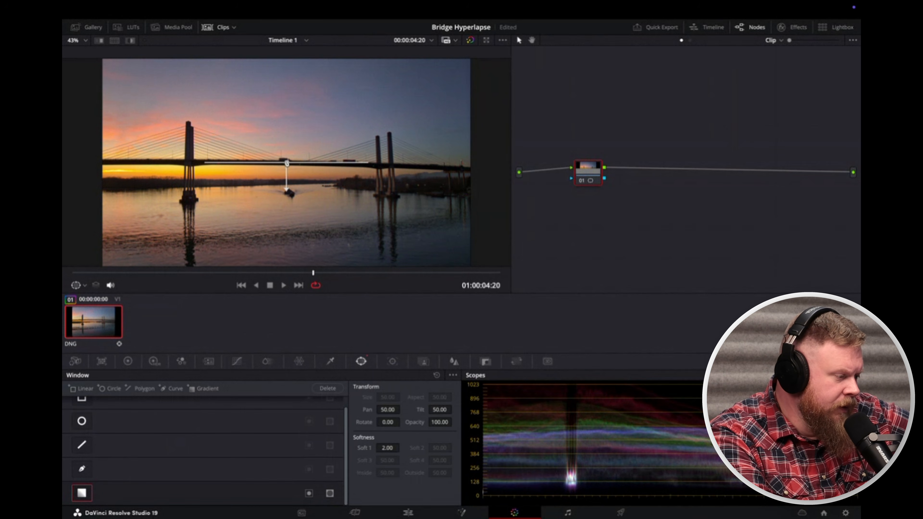
left_click_drag(287, 164, 279, 231)
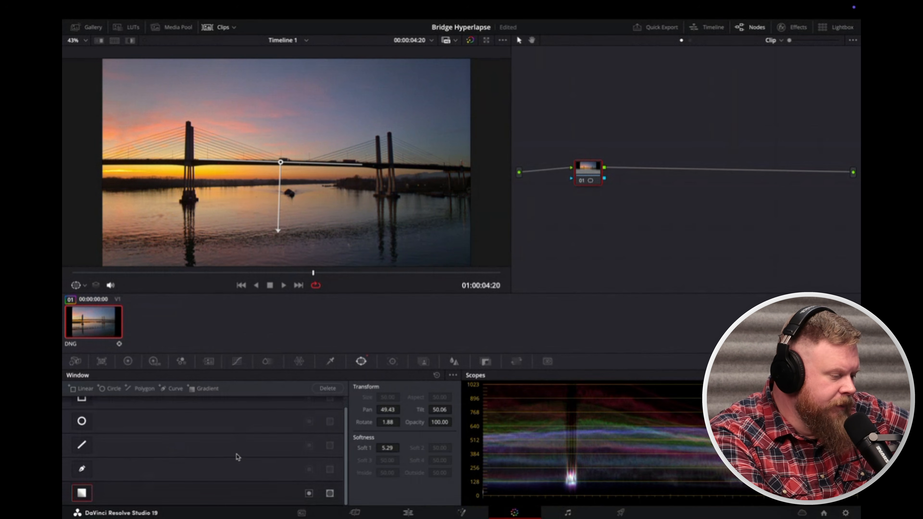
Try inverting the gradient window on node 01 and switching its mask mode.
left_click(308, 495)
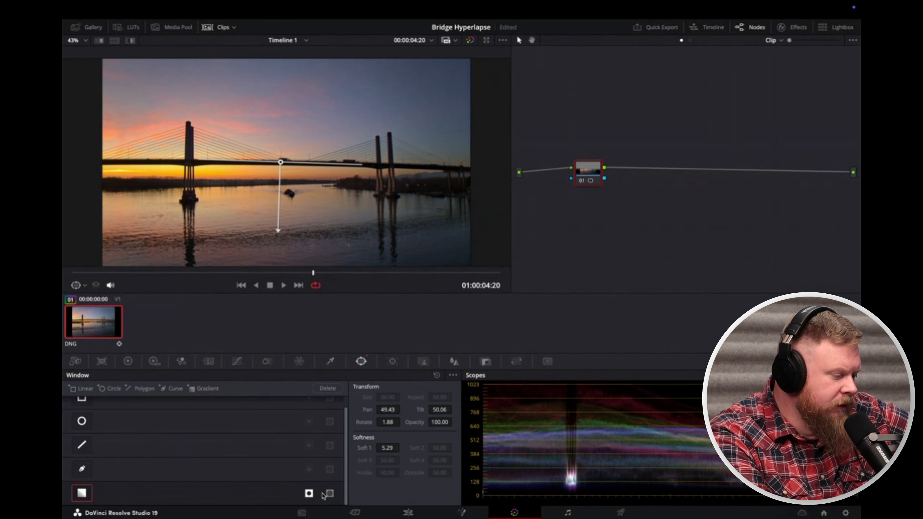
left_click(330, 495)
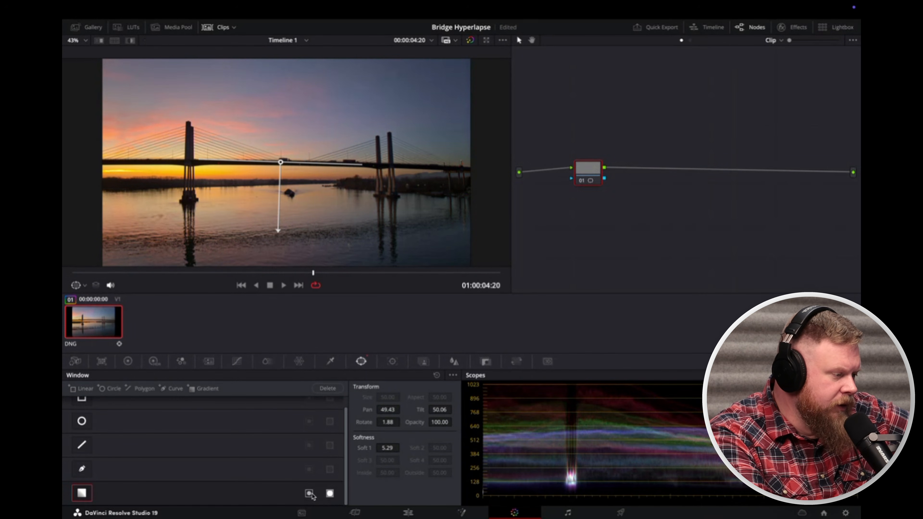
left_click(309, 494)
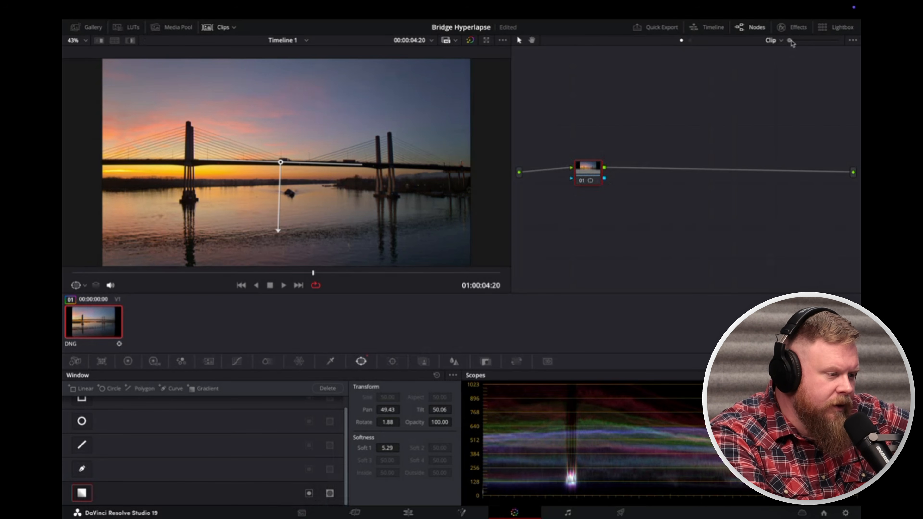
Enlarge the node graph, bring node 01 back into view, and reset all windows on node 01.
left_click_drag(790, 41, 807, 43)
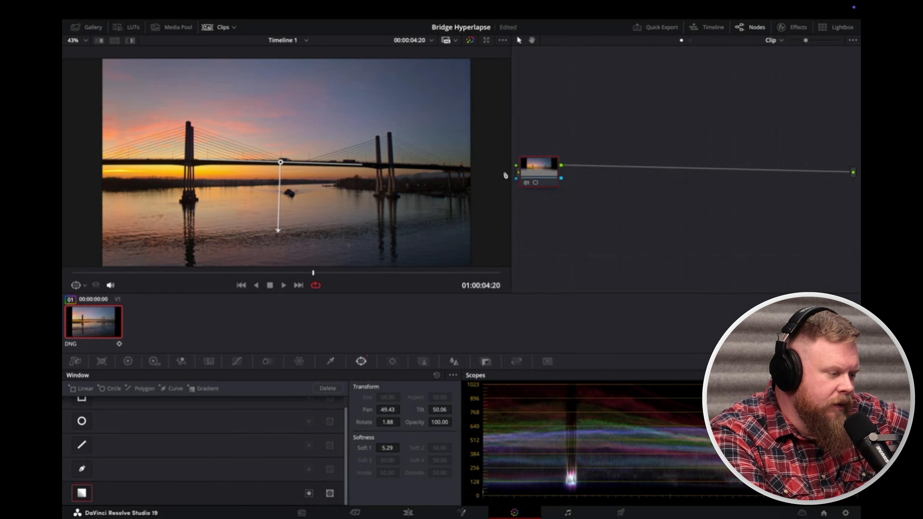
left_click_drag(542, 170, 604, 170)
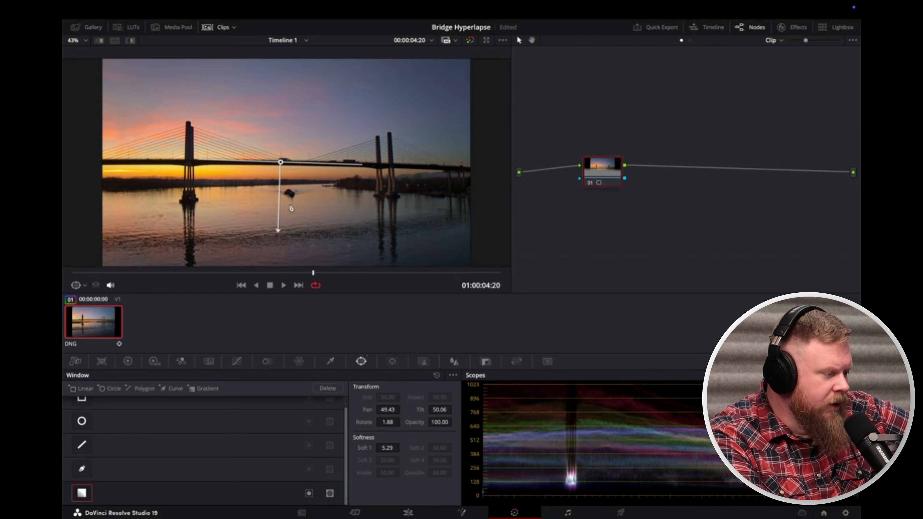
left_click(75, 361)
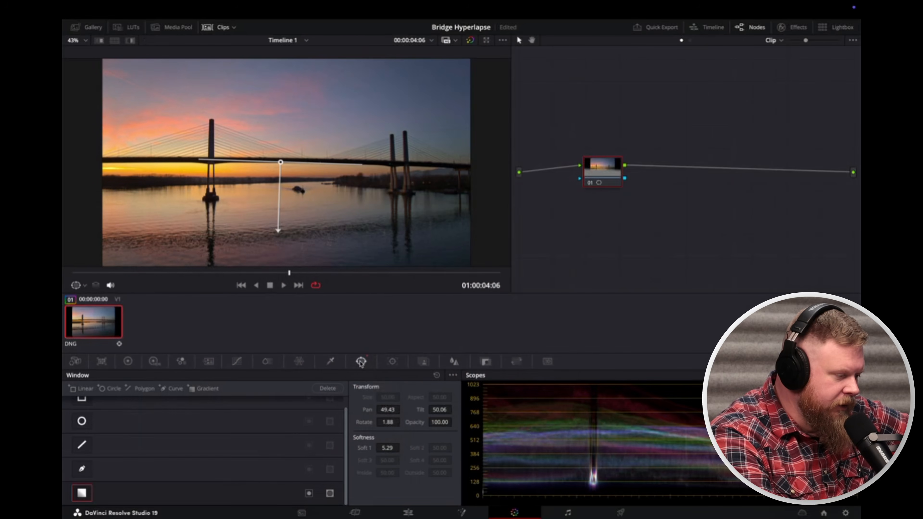
left_click(436, 375)
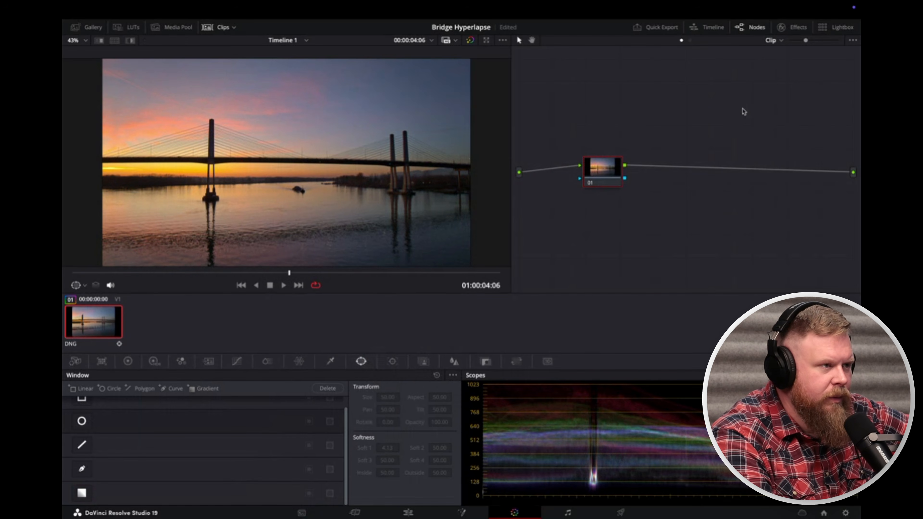
Add a serial node after node 01 and space the two nodes apart in the graph.
right_click(601, 170)
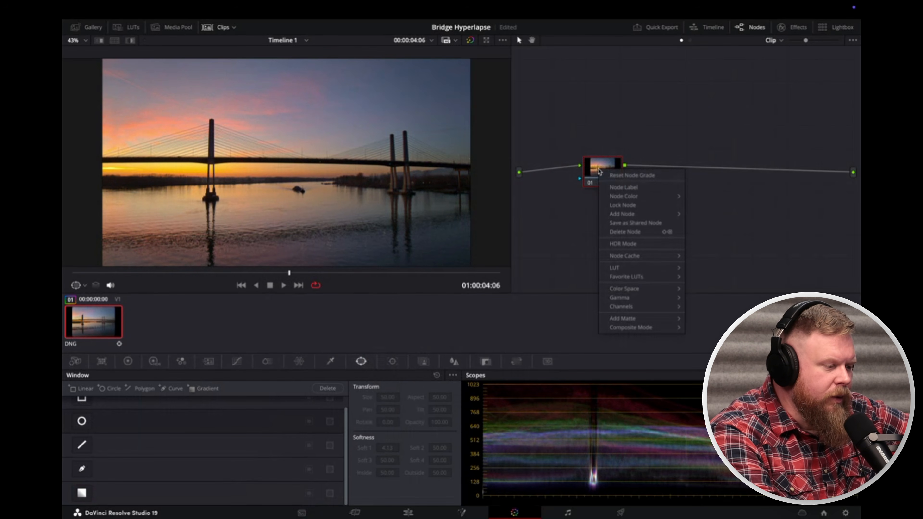
mouse_move(639, 214)
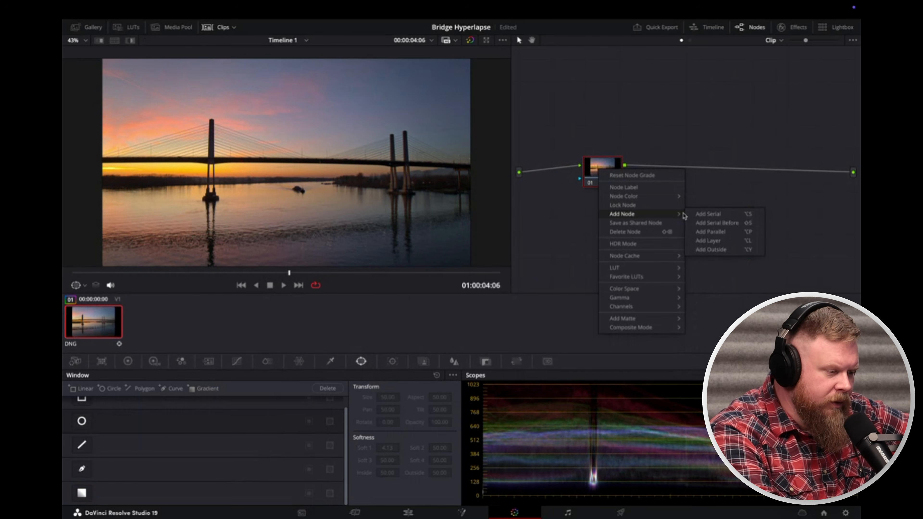
left_click(708, 214)
left_click_drag(615, 168, 578, 169)
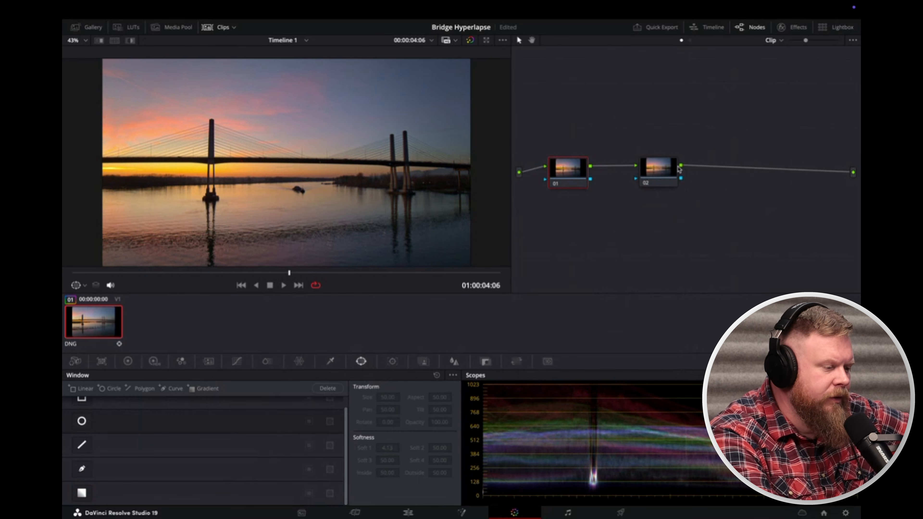
Add a gradient window to node 02, softness about 4.96, starting above the bridge deck at about Pan 50.53 and Tilt 52.91.
left_click(82, 494)
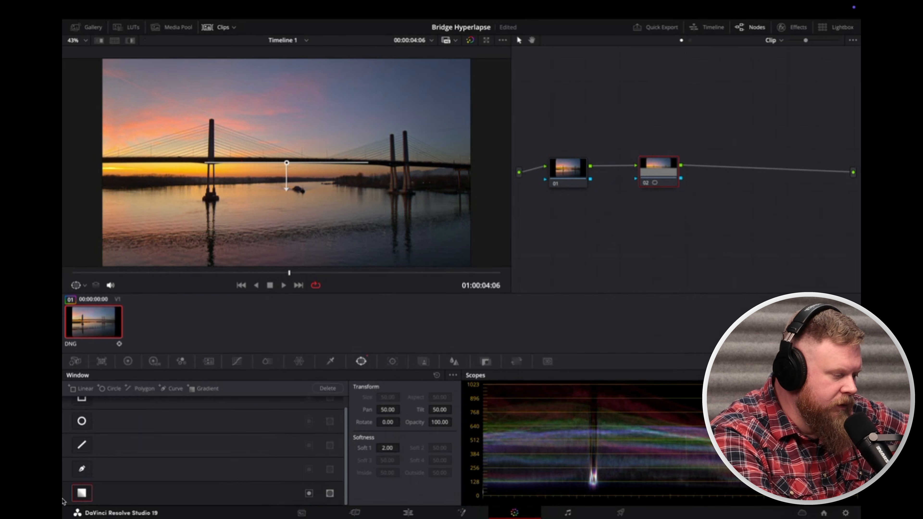
left_click(87, 493)
left_click(88, 493)
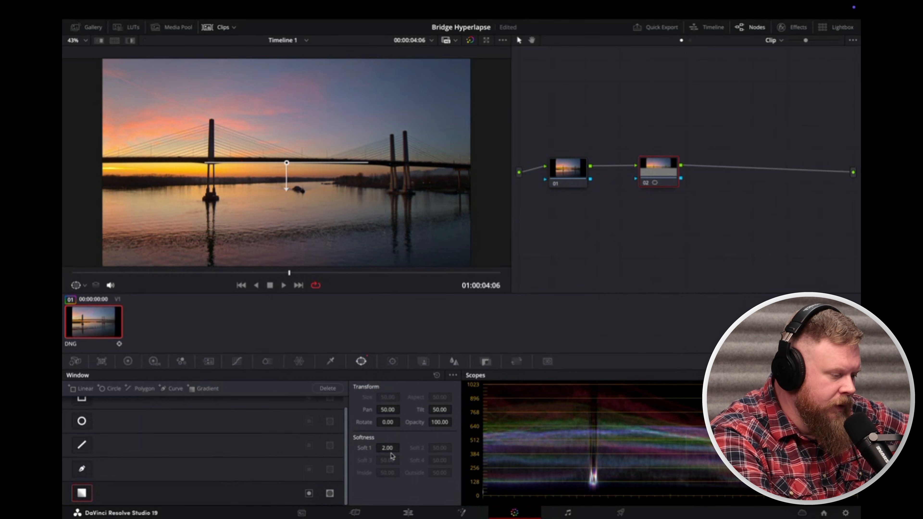
left_click_drag(287, 190, 286, 227)
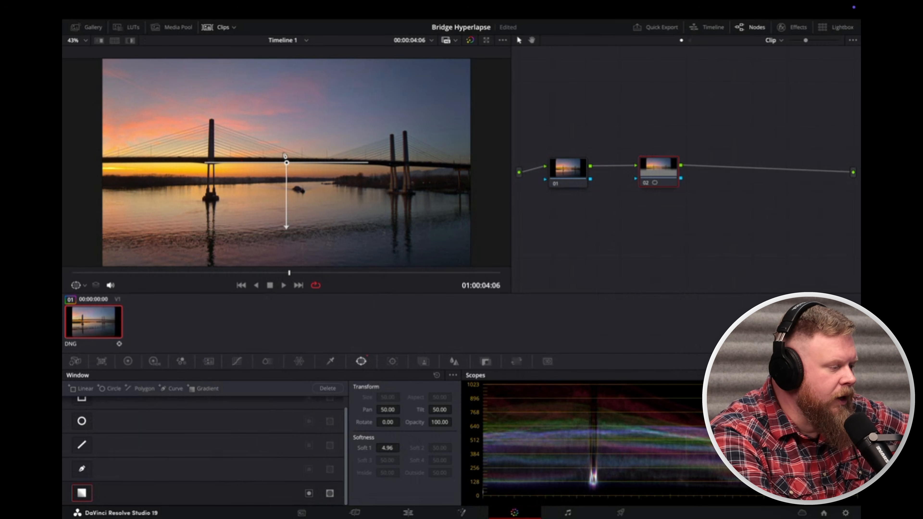
left_click_drag(287, 163, 293, 135)
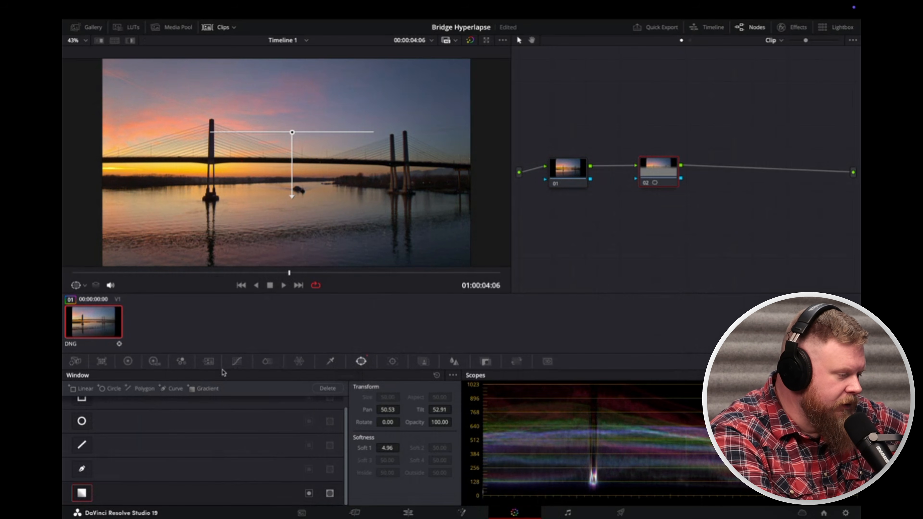
Blur node 02's windowed area with Radius 0.94 and H/V Ratio 0.66.
left_click(267, 366)
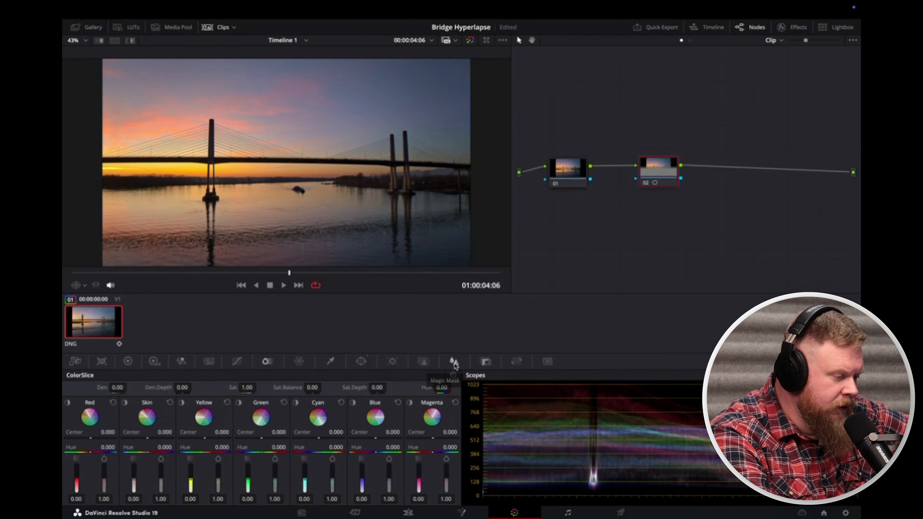
left_click(455, 361)
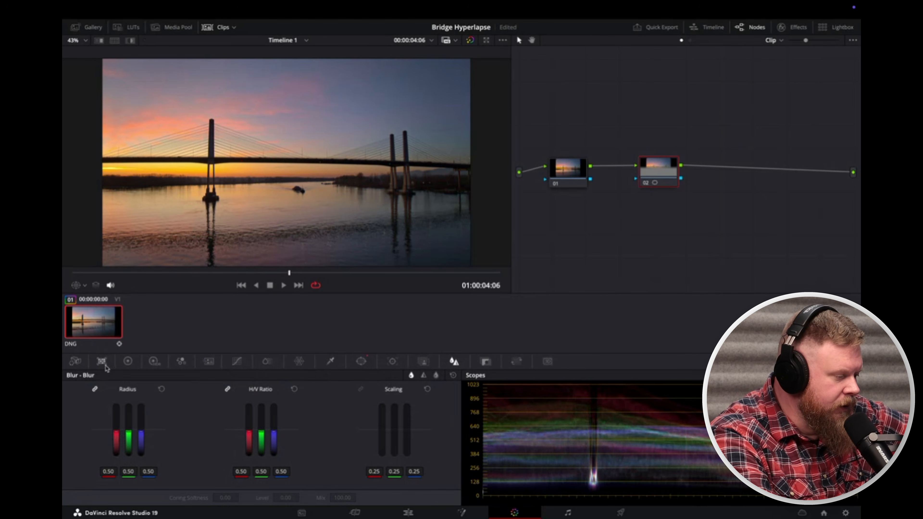
left_click_drag(128, 431, 128, 430)
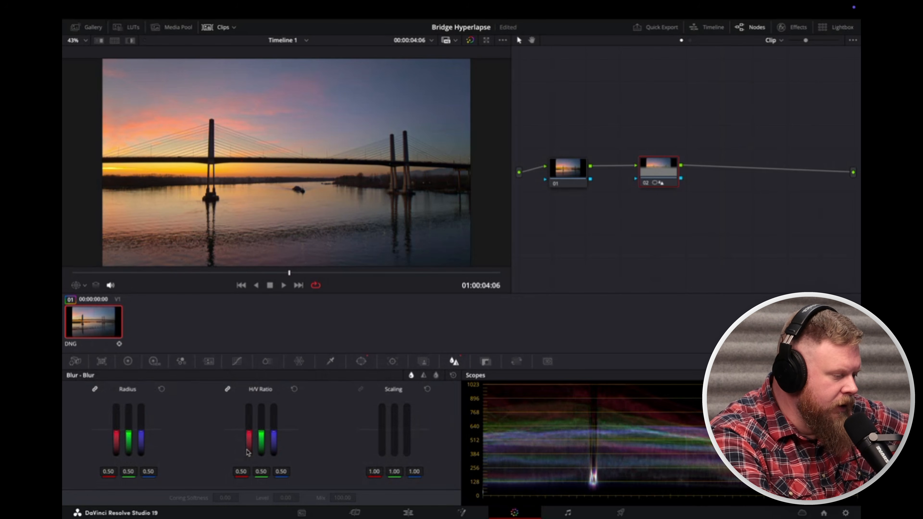
mouse_move(247, 452)
left_mouse_down()
mouse_move(247, 426)
mouse_move(247, 456)
mouse_move(247, 436)
mouse_move(247, 445)
left_mouse_up()
left_click_drag(134, 480, 134, 446)
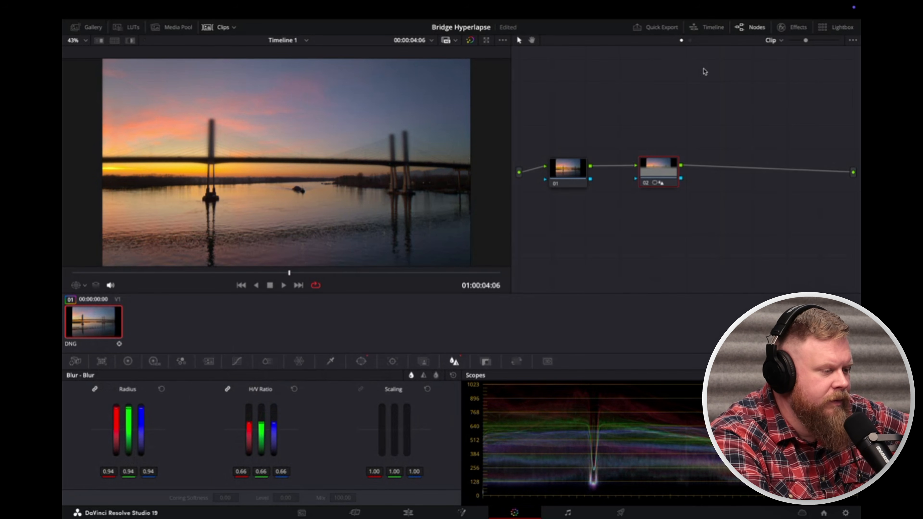
Lower node 02's gradient window to about Pan 48.62, Tilt 49.77 and tilt it to Rotate -19.63 with softness about 5.28.
left_click(361, 361)
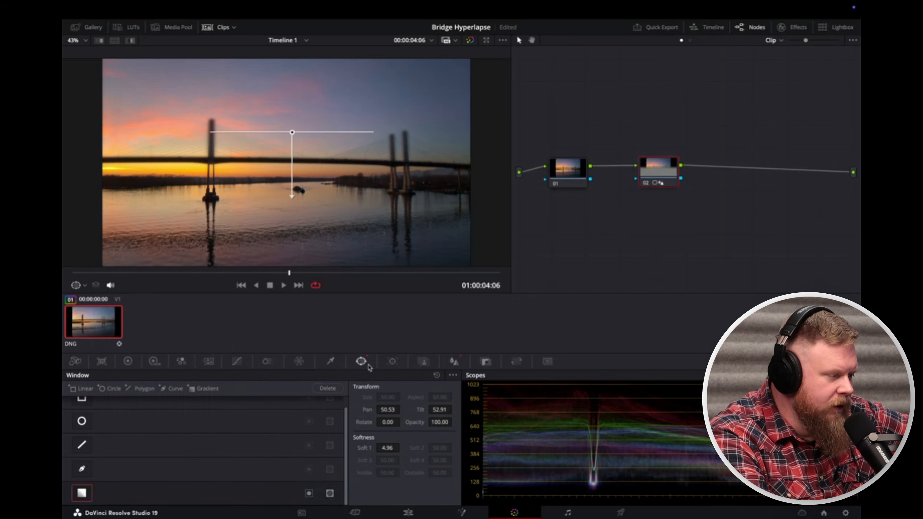
left_click_drag(292, 133, 274, 167)
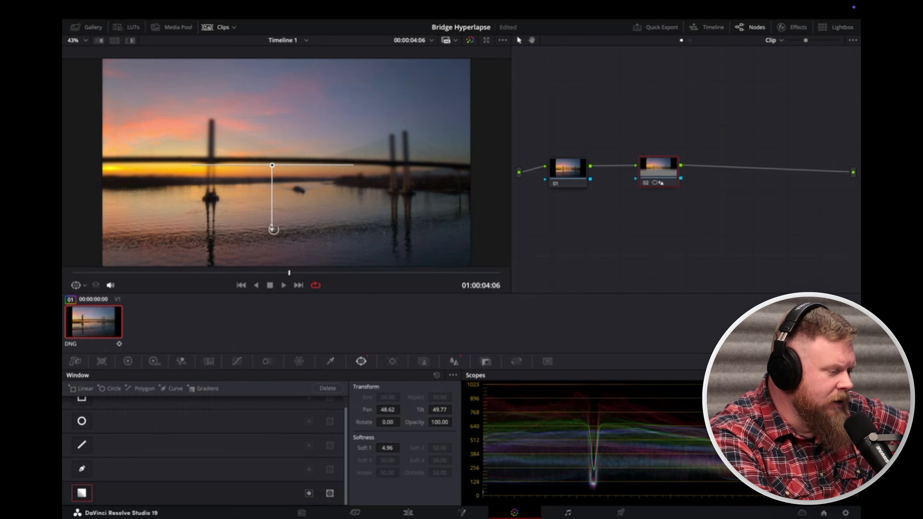
left_click_drag(272, 230, 295, 228)
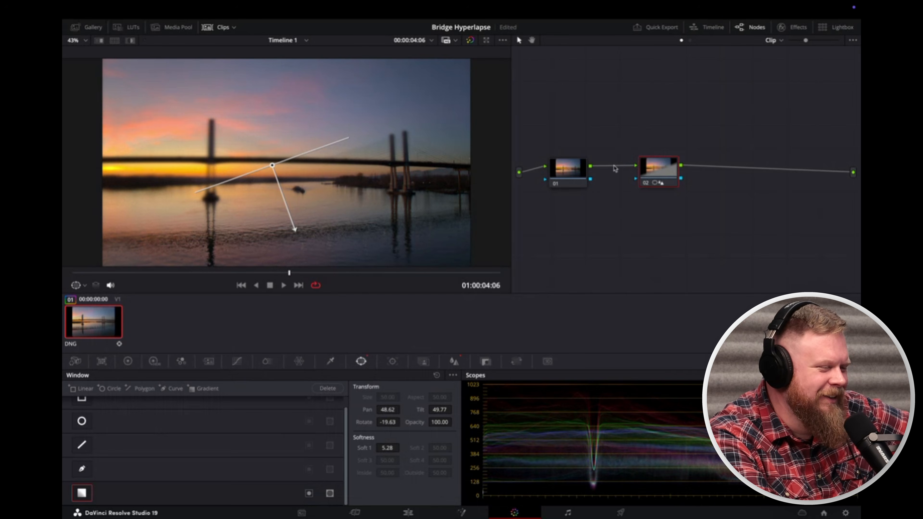
Disable node 02 and move it higher than node 01 in the node graph.
right_click(657, 172)
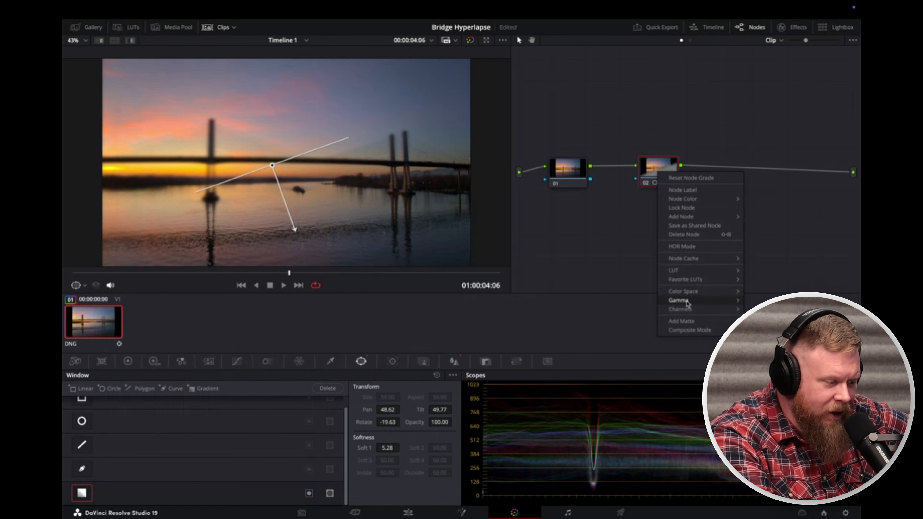
left_click(811, 266)
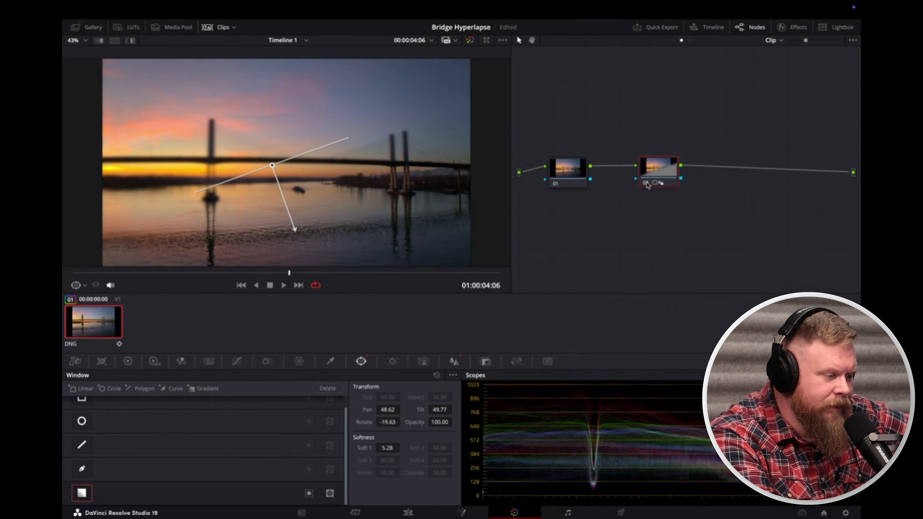
left_click(645, 183)
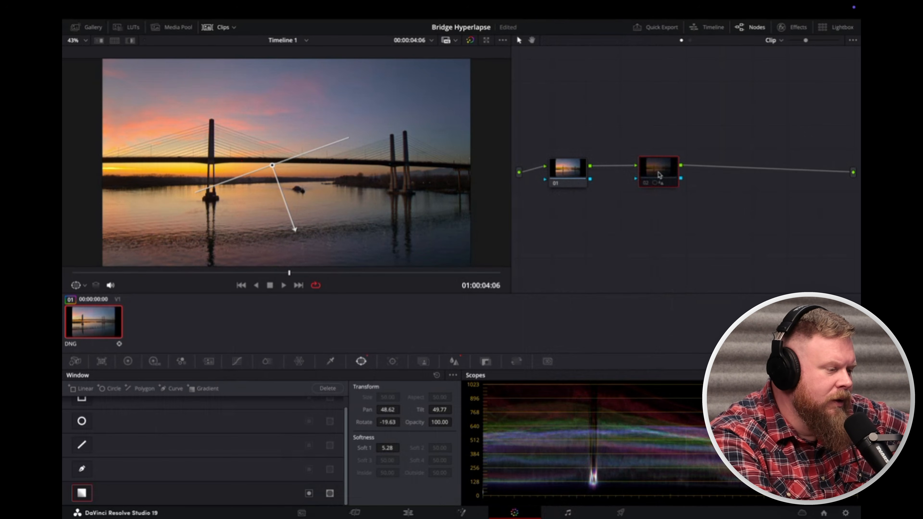
left_click_drag(652, 170, 660, 129)
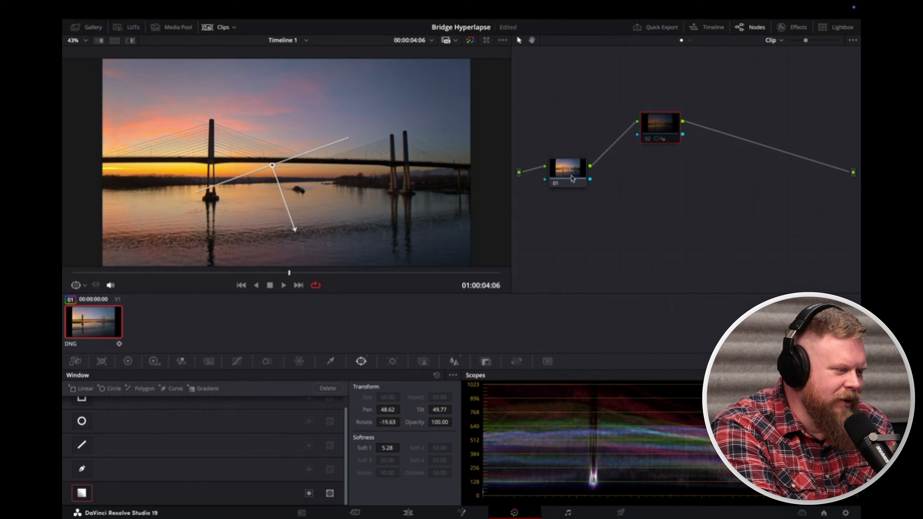
Select node 01 and display its Camera Raw settings and available node options.
left_click(573, 178)
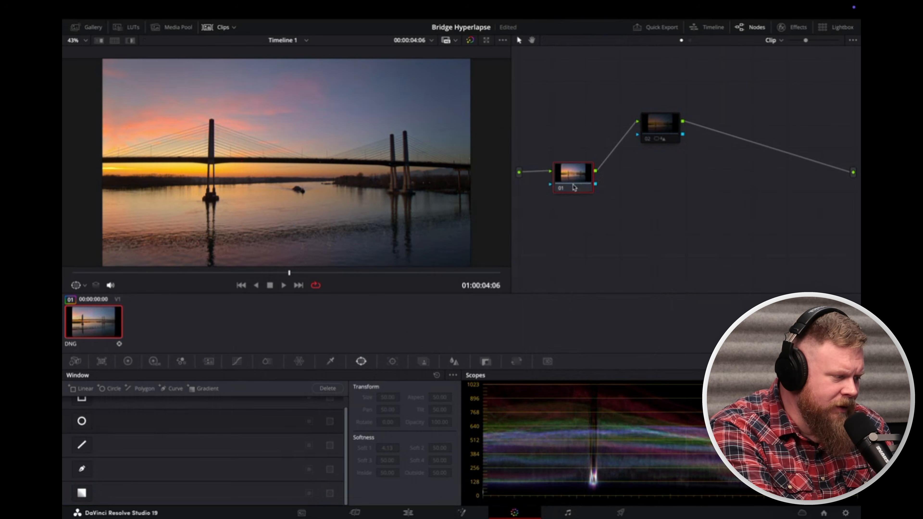
left_click(76, 362)
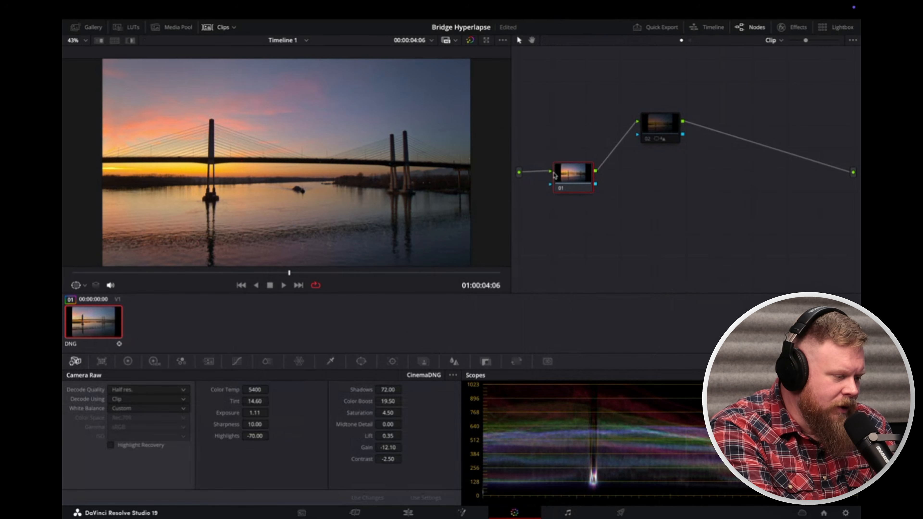
right_click(575, 169)
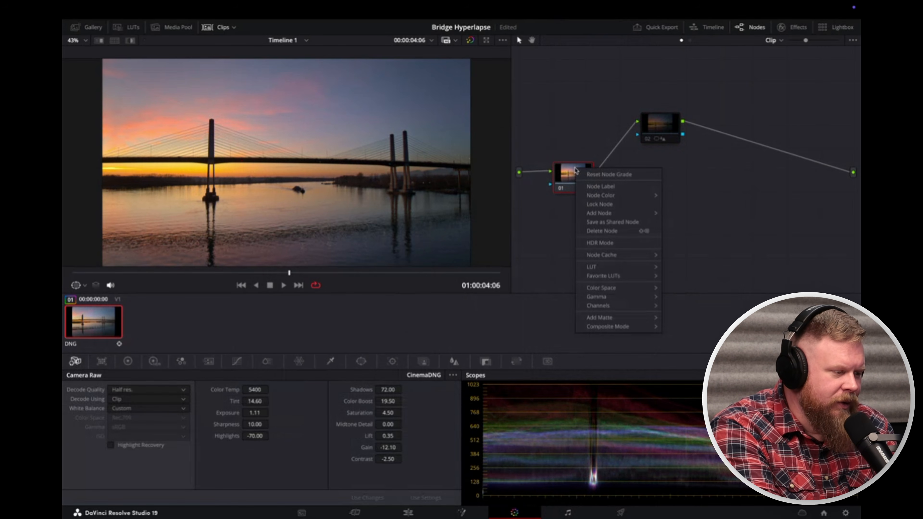
left_click(549, 241)
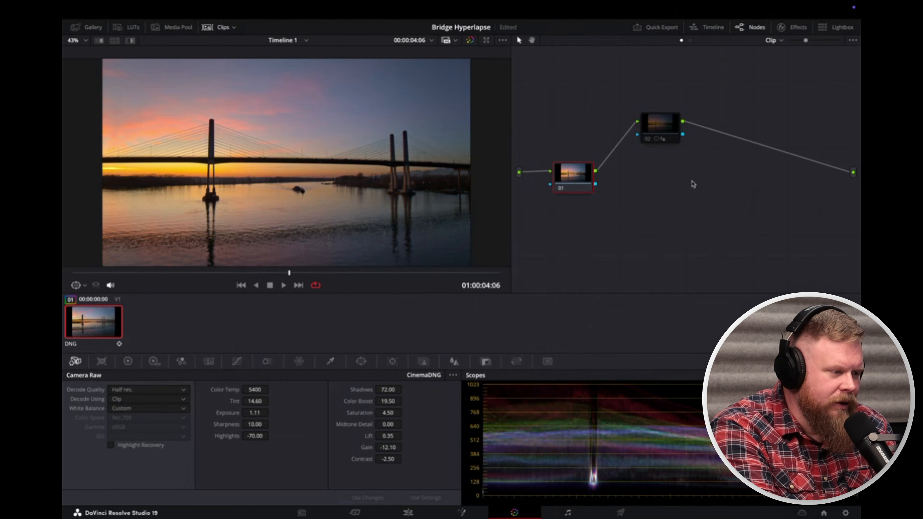
Compare the clip with grades bypassed and enabled, and review it on the Edit page up to about 01:00:06:04.
left_click(470, 40)
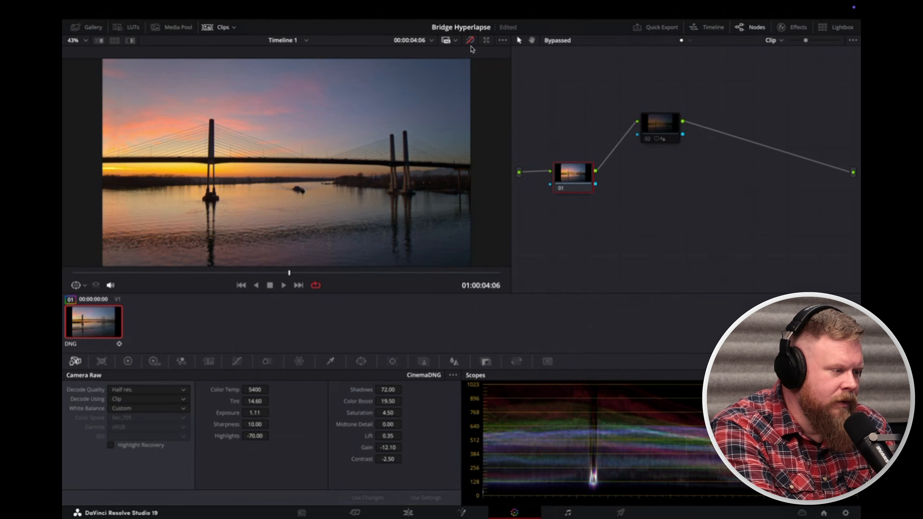
left_click(471, 42)
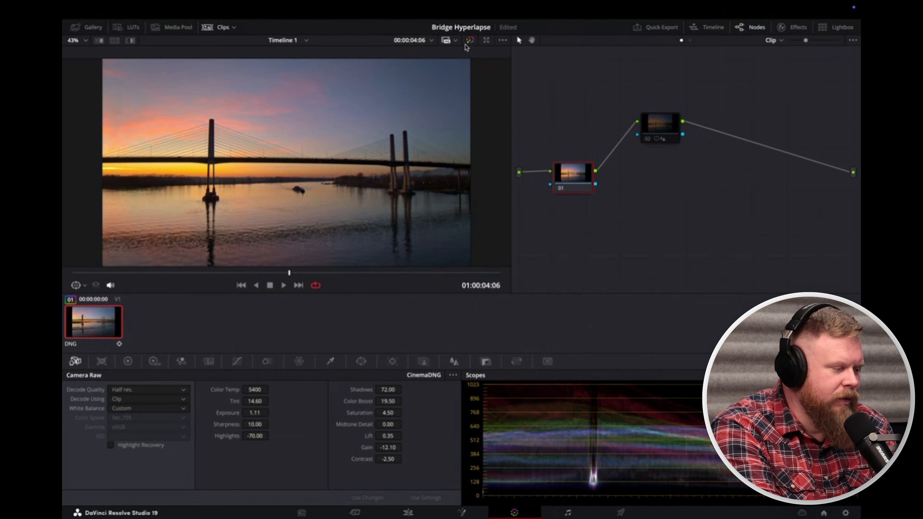
left_click(408, 513)
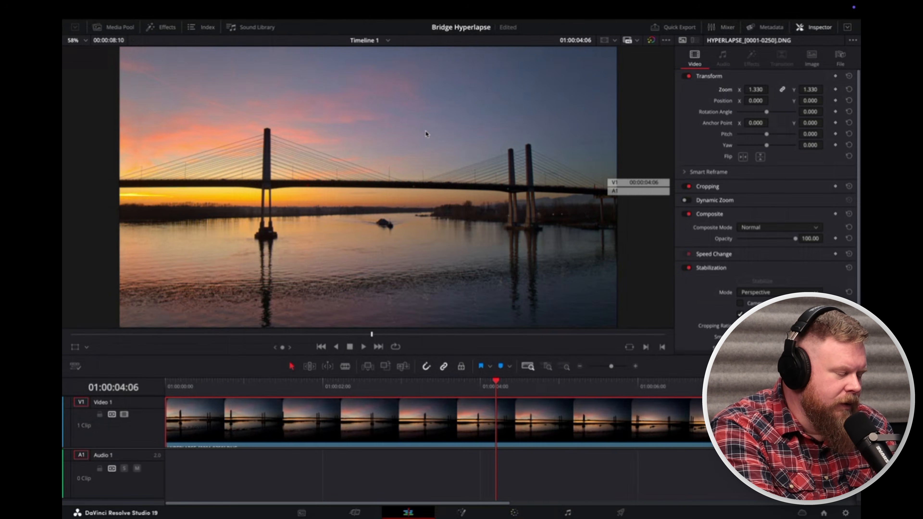
left_click_drag(341, 393, 650, 408)
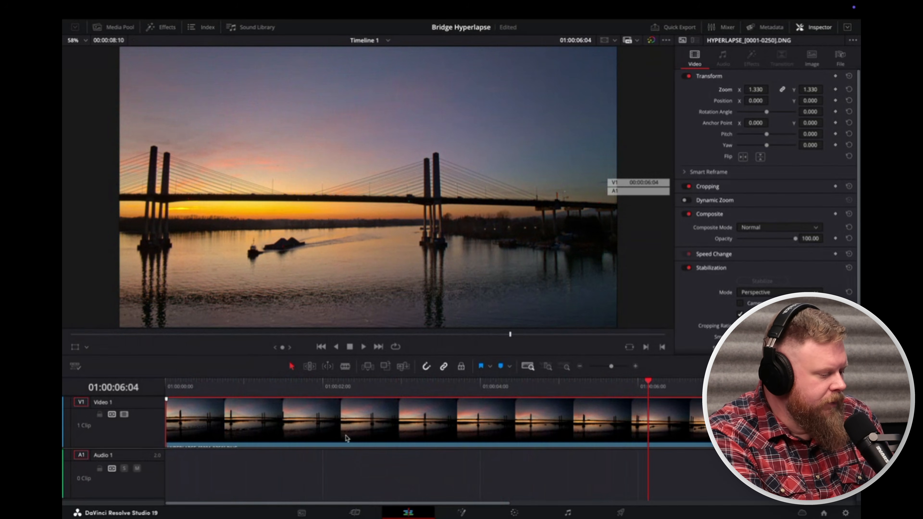
Switch to Finder and open the 100_0957 folder containing the hyperlapse DNG frames.
key("super+Tab")
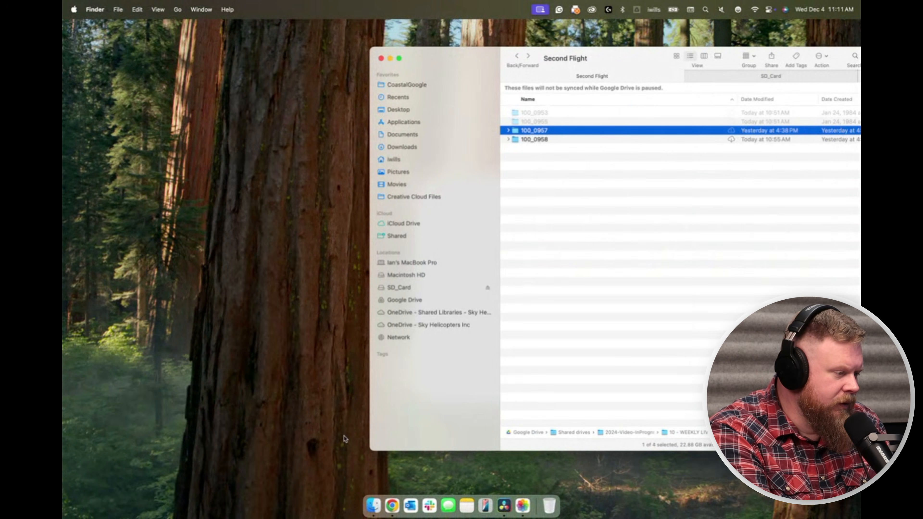
double_click(514, 132)
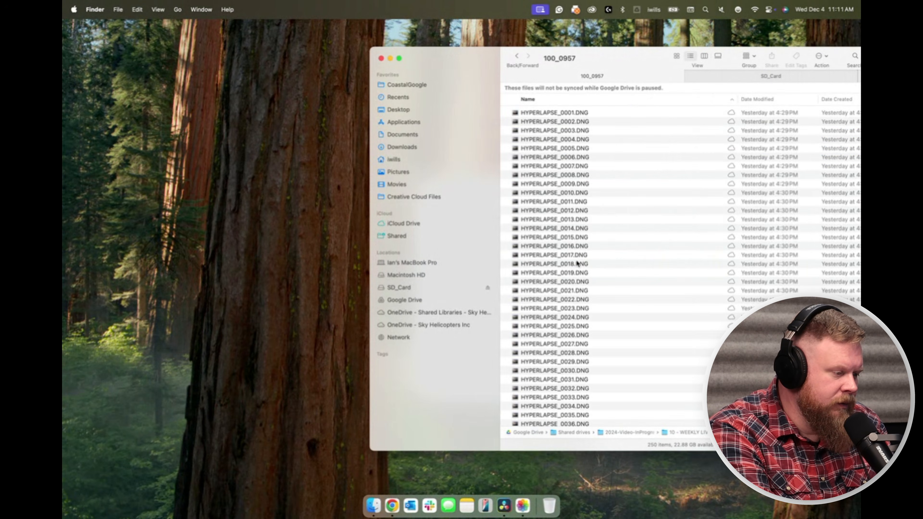
Preview the source frame HYPERLAPSE_0018.DNG and switch back to DaVinci Resolve.
left_click(576, 262)
key("space")
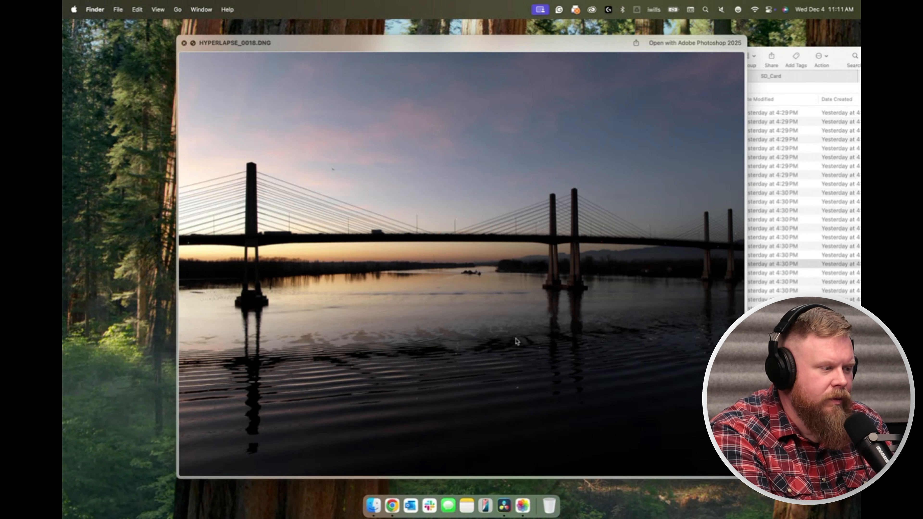
key("super+Tab")
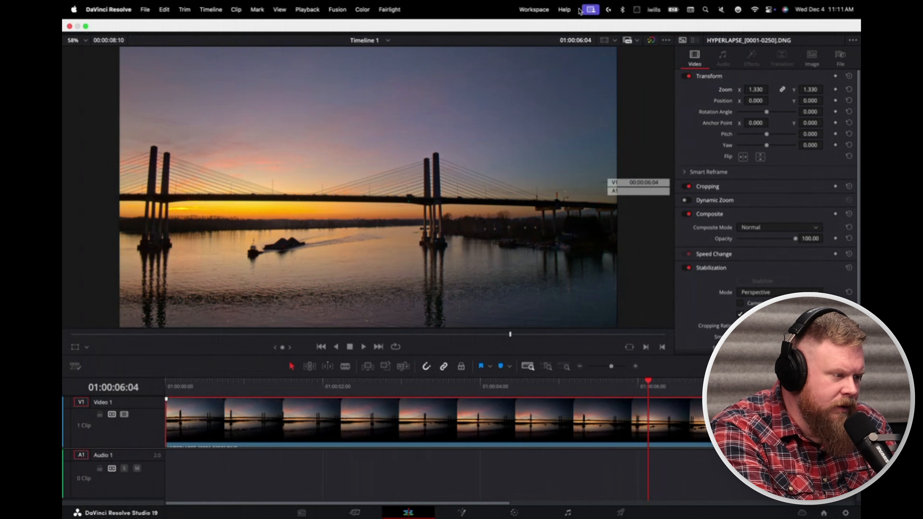
Inspect the bridge cables in the viewer at 200% magnification and restore the fitted view.
scroll(568, 245, "up", 4)
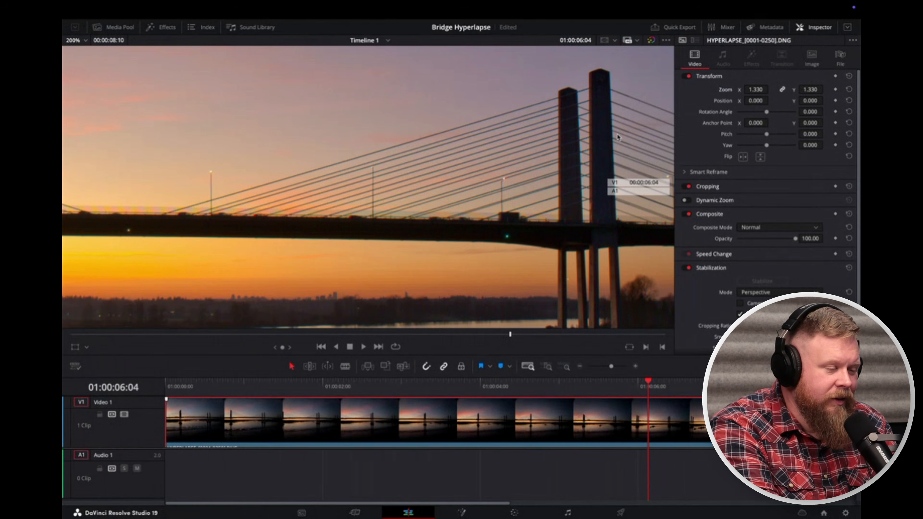
left_click(84, 40)
left_click(86, 51)
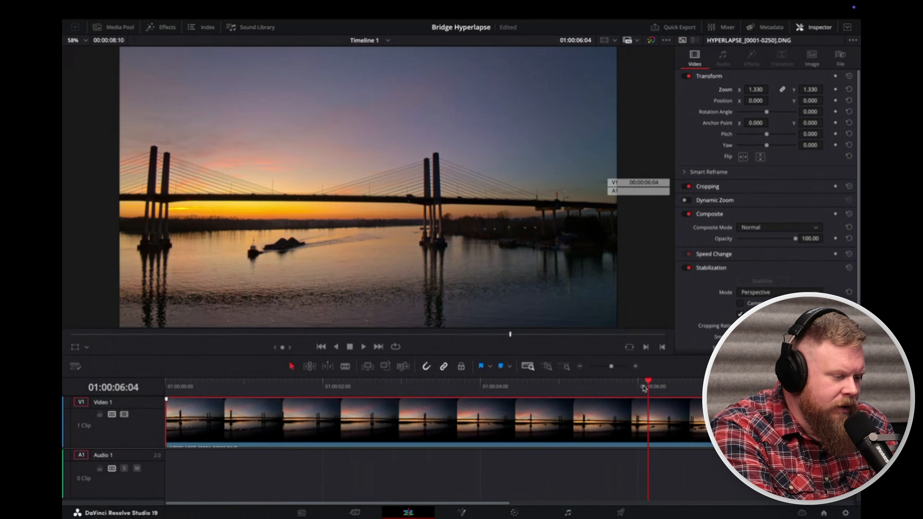
Add Zoom and Position keyframes to the clip at 01:00:02:24 and 01:00:04:26.
left_click_drag(643, 388, 386, 386)
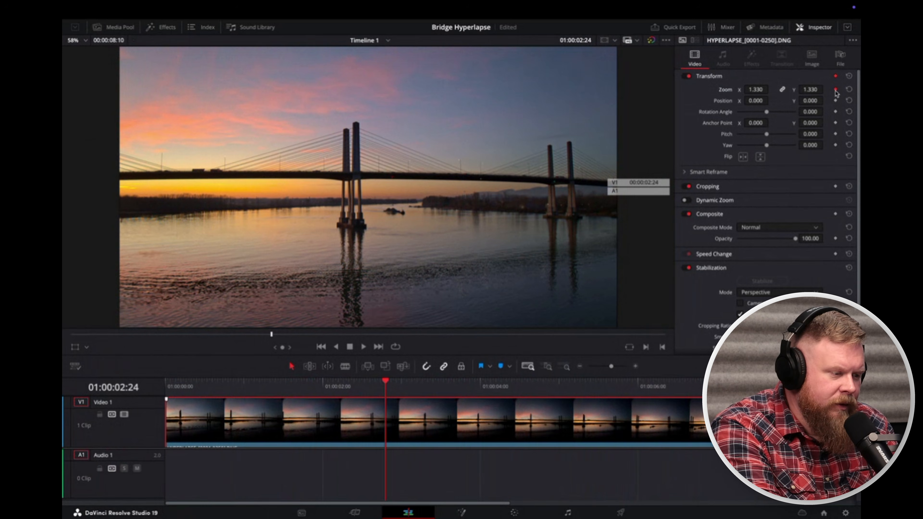
left_click(836, 101)
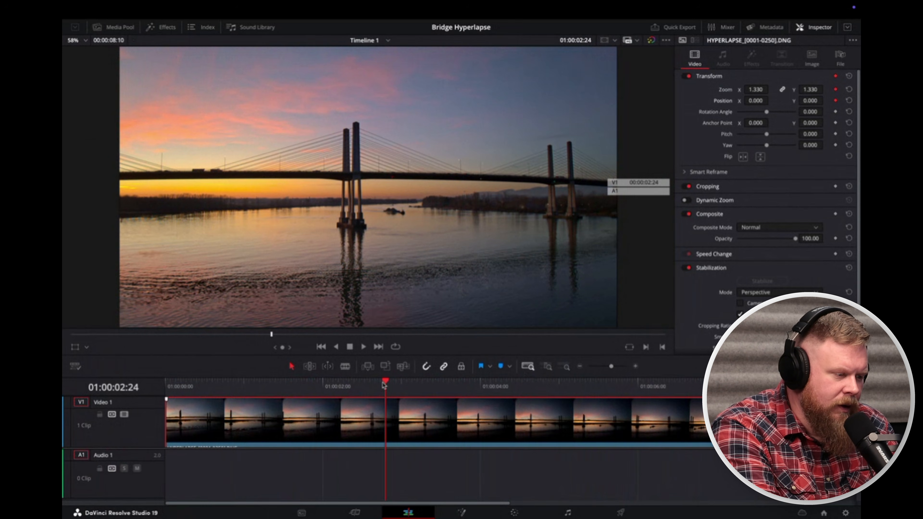
left_click_drag(386, 383, 549, 390)
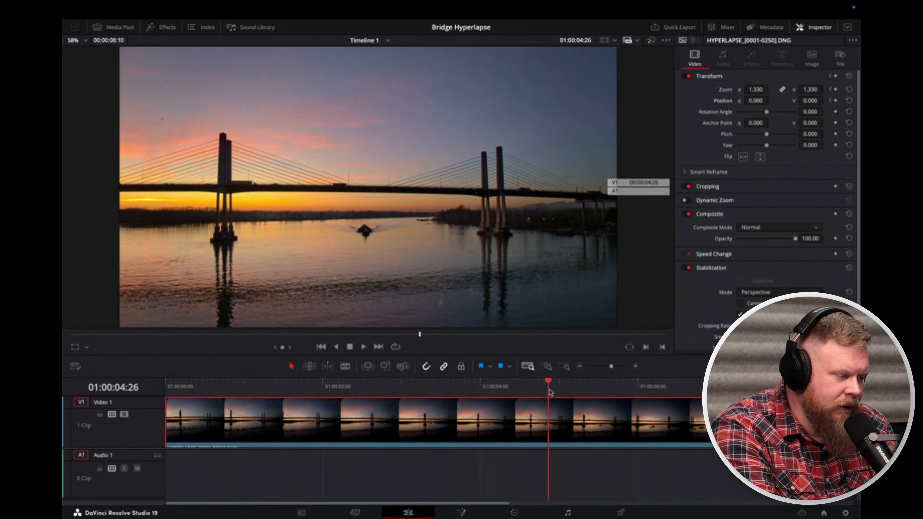
left_click(836, 101)
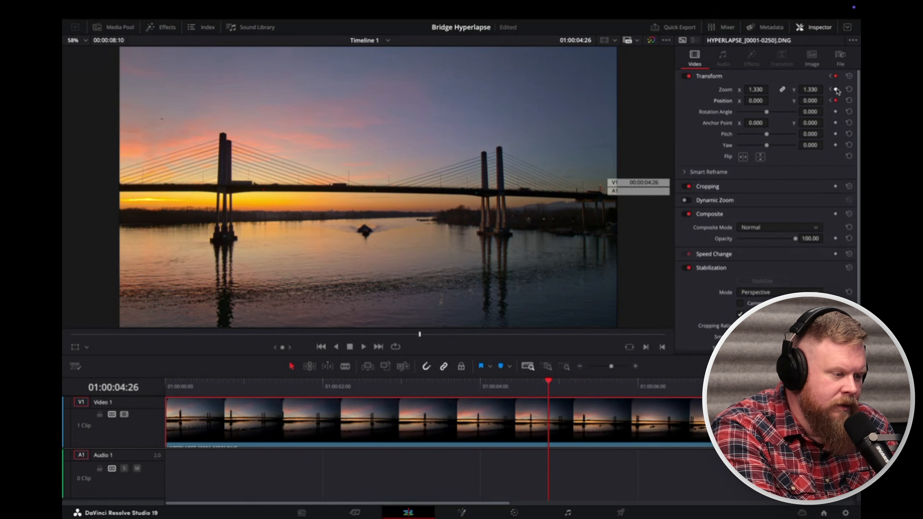
left_click(836, 89)
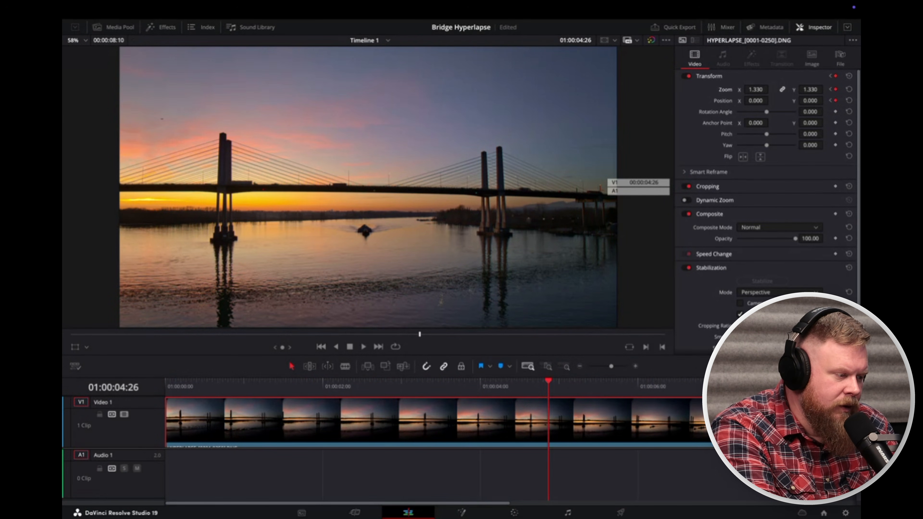
Keyframe zoom 2.060 with position X 37, Y 203 at 01:00:04:26, and zoom 2.100 with position X 1090, Y 203 at 01:00:05:29.
left_click_drag(755, 90, 812, 104)
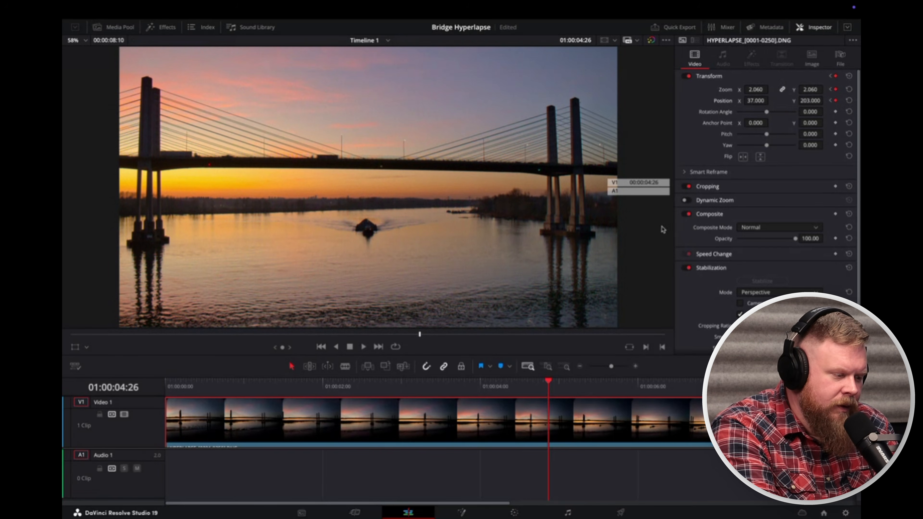
left_click(551, 382)
left_click_drag(550, 381, 636, 389)
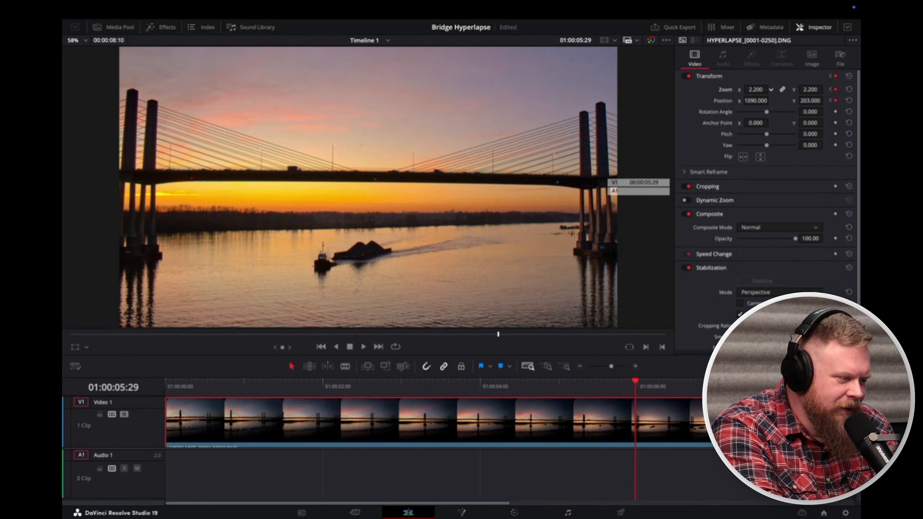
left_click_drag(759, 92, 755, 92)
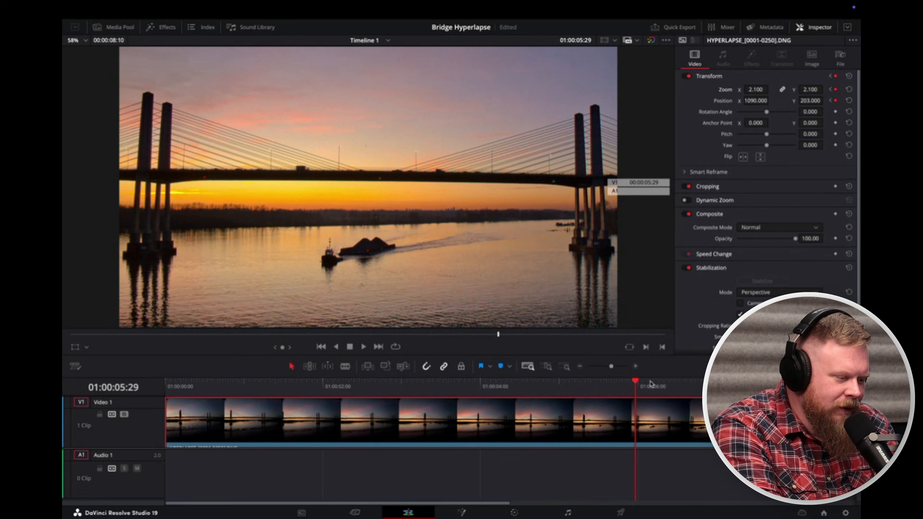
Keyframe zoom 1.000 and position 0 at 01:00:08:06, and play back the animated reframing from about 01:00:01:03.
key("space")
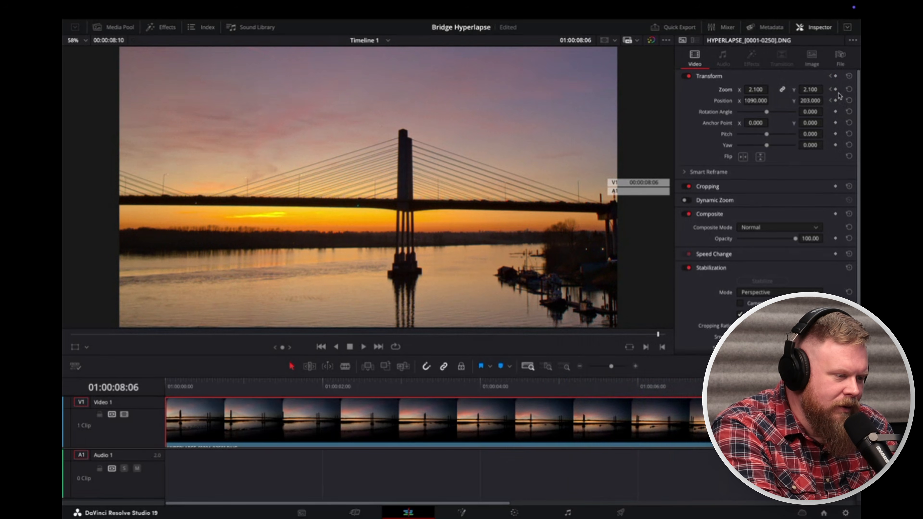
left_click(835, 101)
left_click(836, 89)
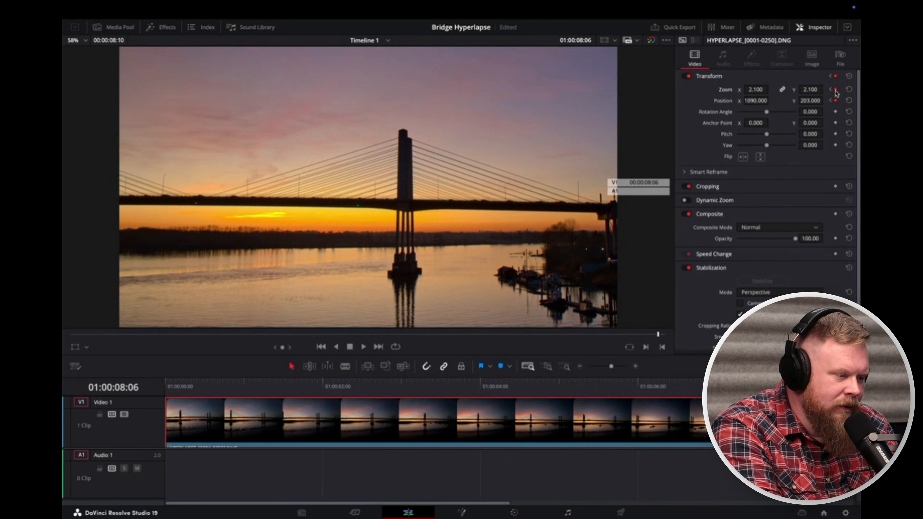
left_click(808, 90)
type("1")
left_click(754, 90)
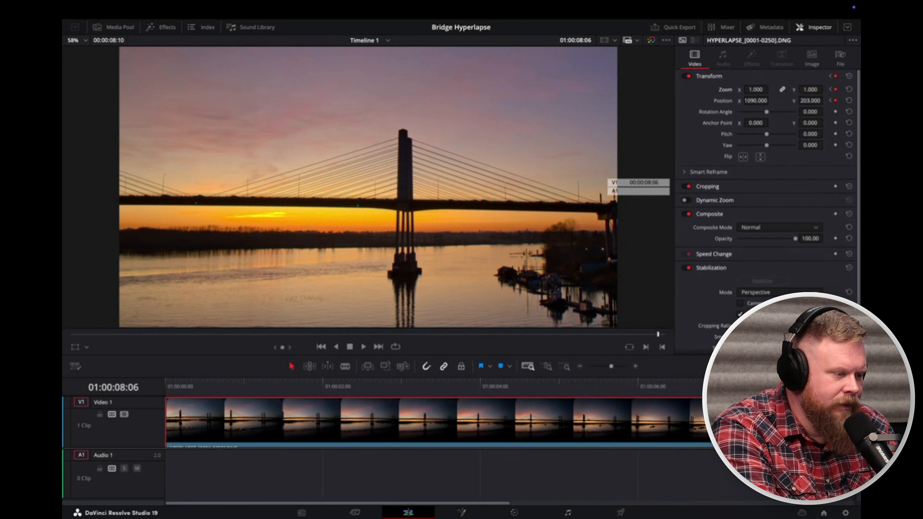
left_click(753, 102)
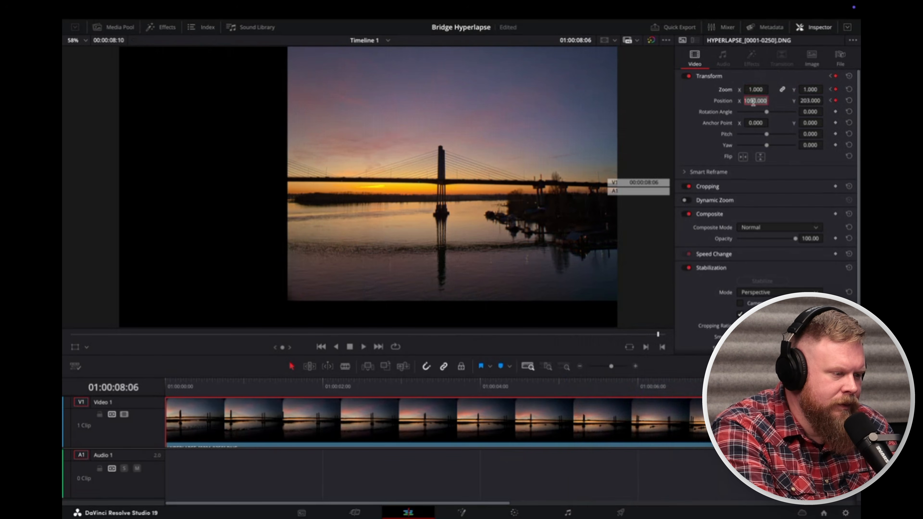
left_click(850, 101)
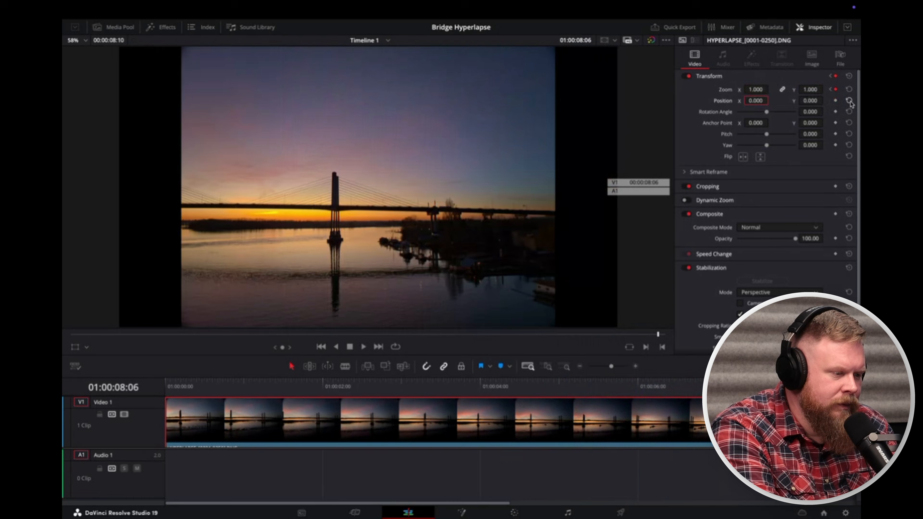
left_click(835, 101)
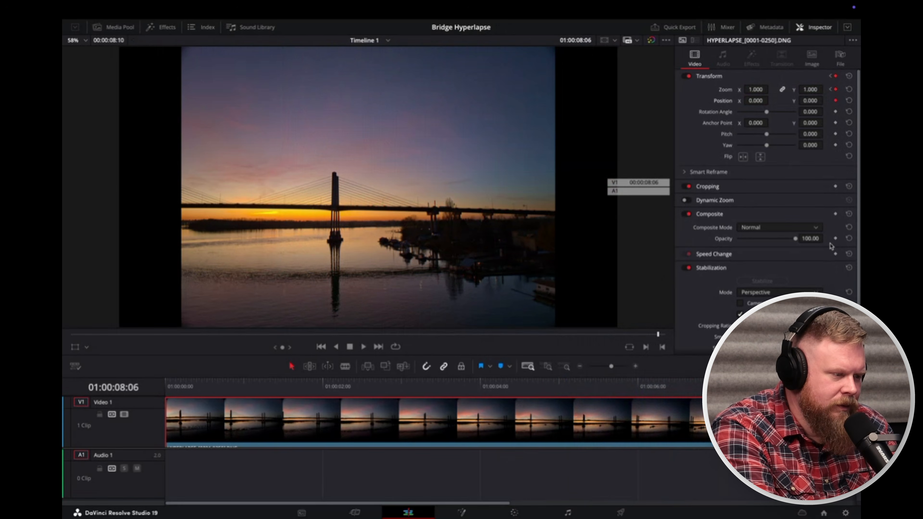
left_click_drag(318, 384, 250, 374)
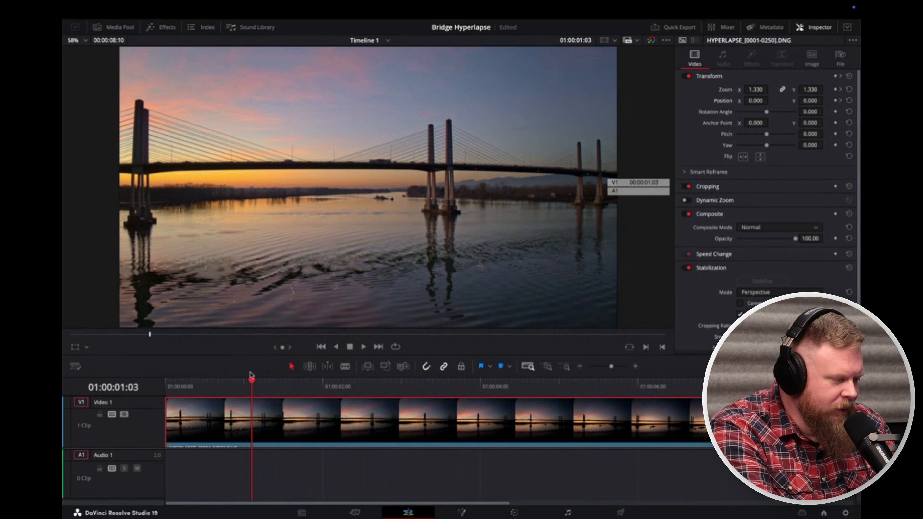
key("space")
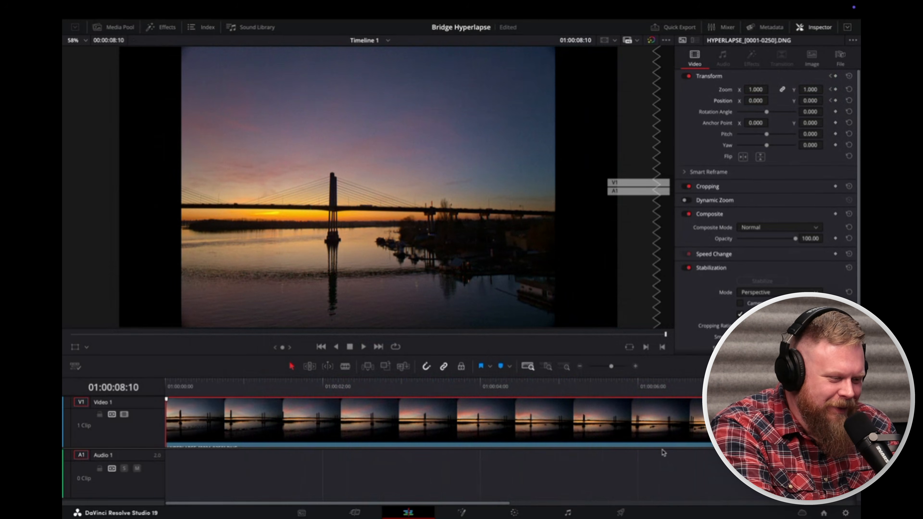
Reset the clip's zoom and position animation, and set zoom to 1.340 and position Y to -364 at the timeline start.
left_click(848, 91)
left_click_drag(567, 385, 105, 358)
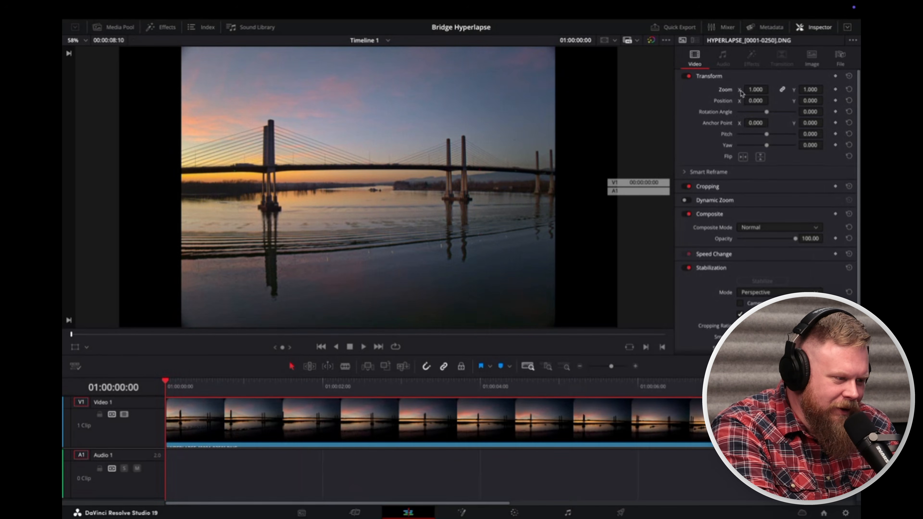
left_click_drag(756, 89, 774, 90)
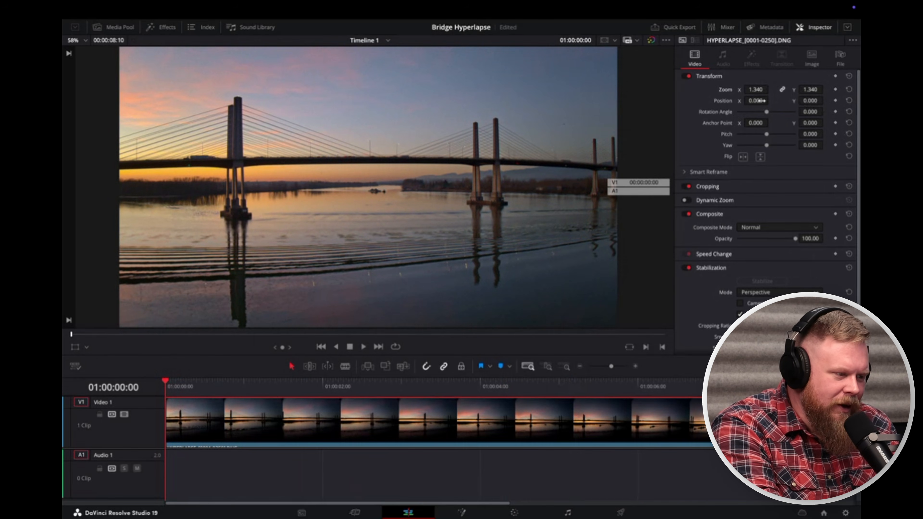
left_click_drag(811, 101, 665, 101)
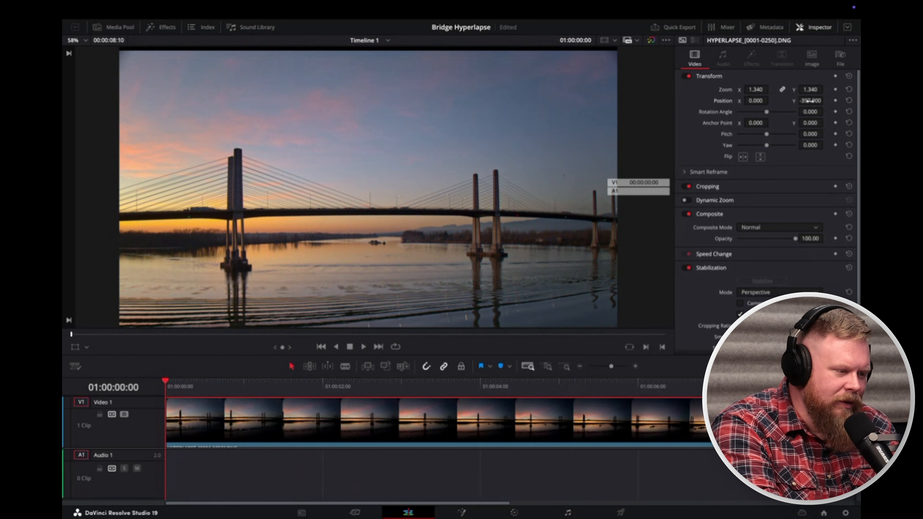
left_click_drag(807, 102, 820, 101)
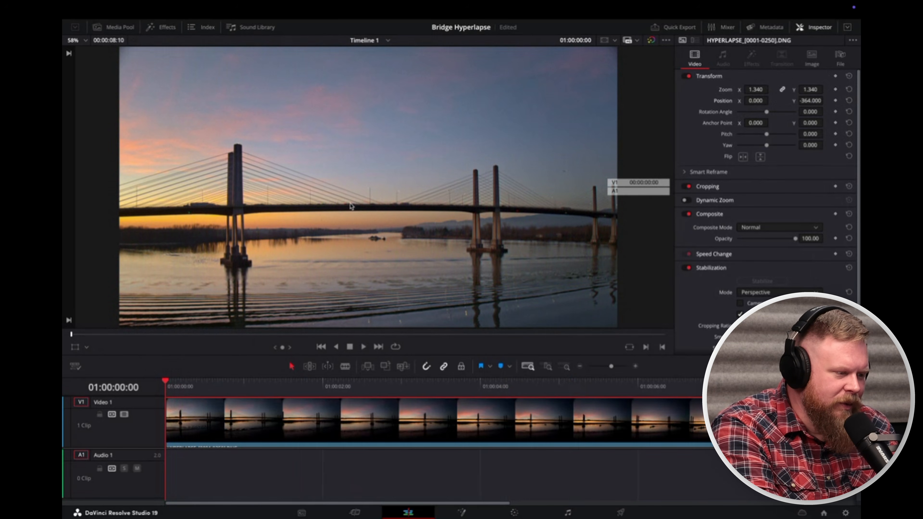
Try zoom 1.530 with position Y -537, and settle on zoom 1.410 with position Y -425.
left_click_drag(752, 89, 756, 90)
left_click_drag(817, 99, 826, 100)
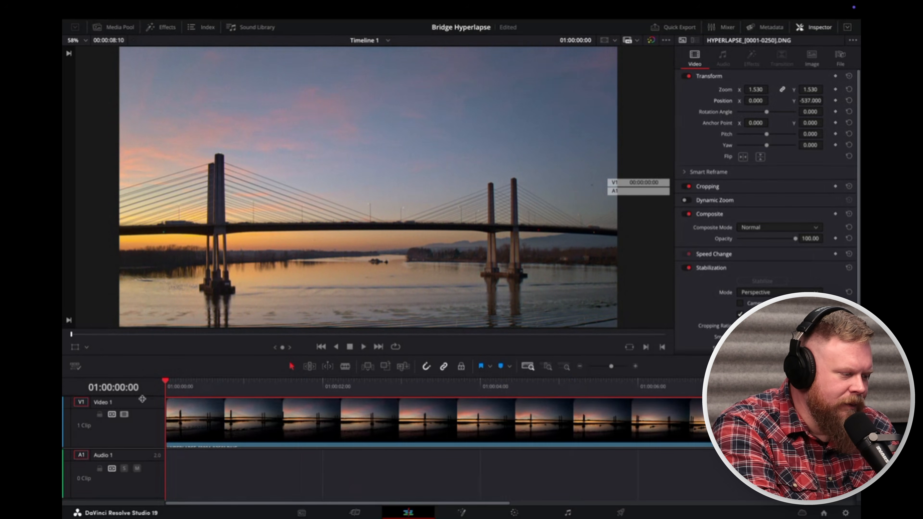
left_click_drag(184, 387, 139, 373)
left_click_drag(755, 88, 760, 102)
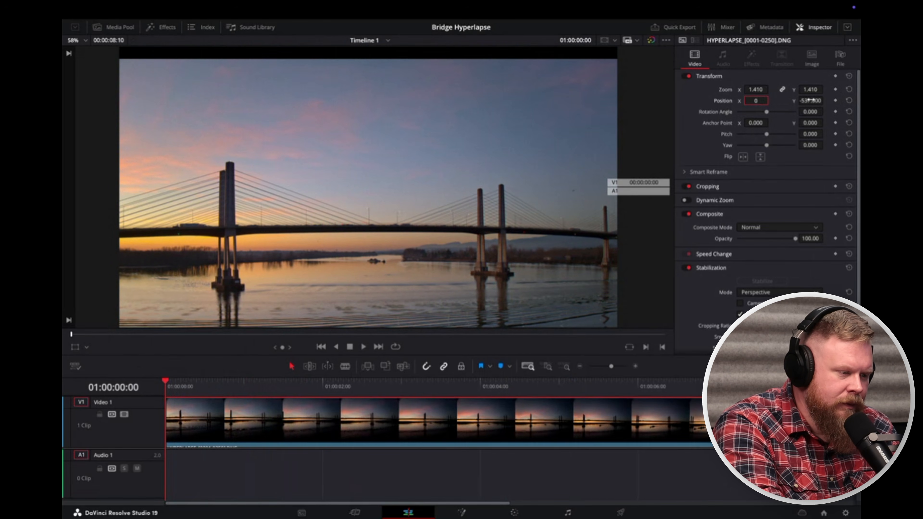
left_click_drag(809, 100, 825, 100)
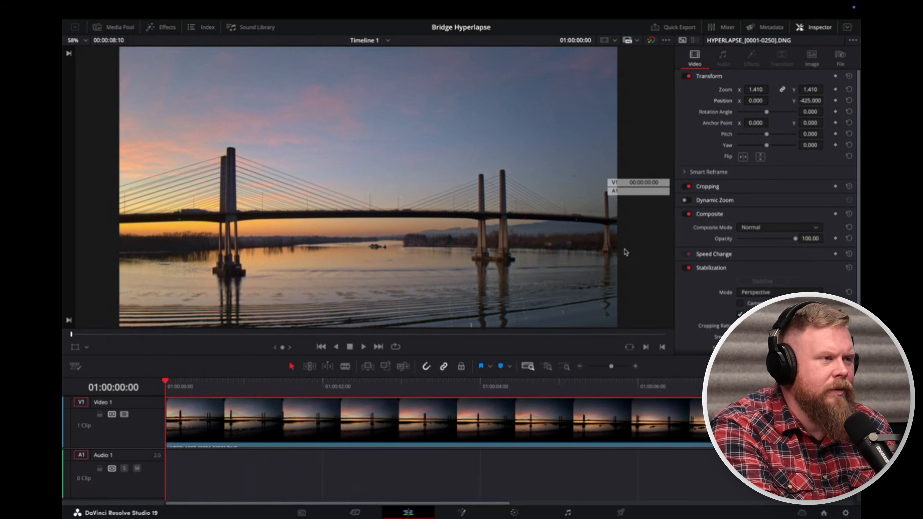
Play the reframed clip from the start of the timeline to its end.
left_click(196, 383)
left_click_drag(180, 386, 82, 381)
key("space")
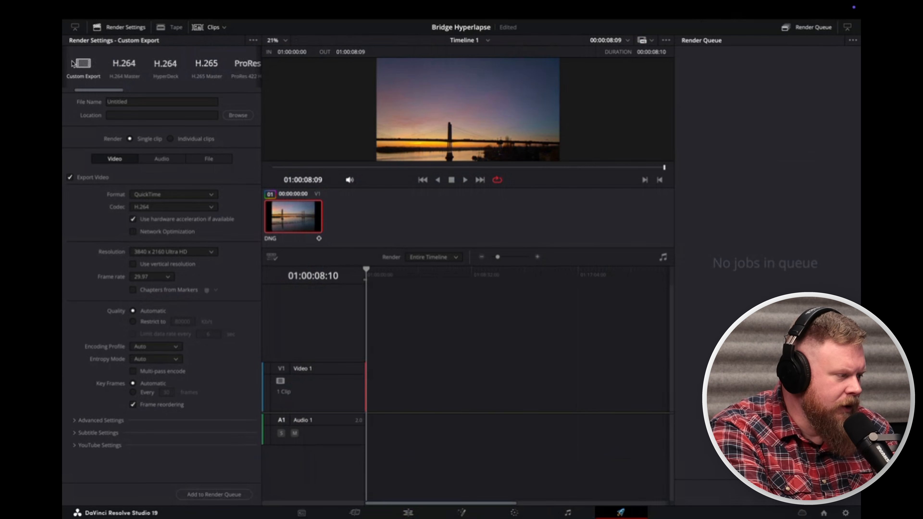
On the Deliver page, apply the YouTube 2160p preset, name the output Timeline 1 in the home folder, and queue the render.
left_click_drag(97, 91, 117, 92)
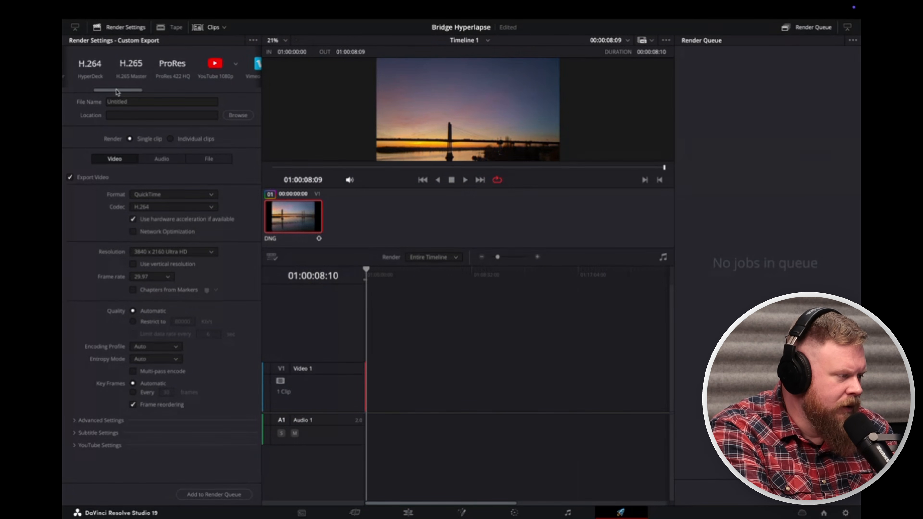
left_click(232, 61)
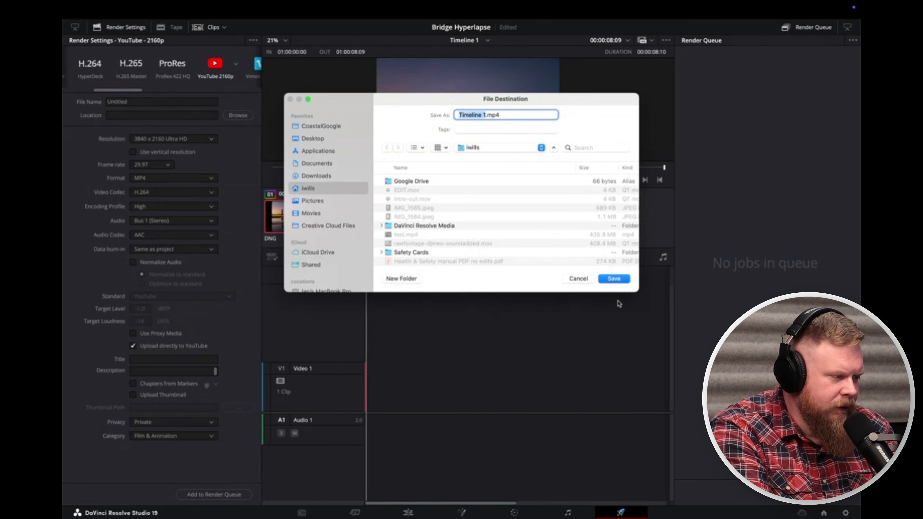
left_click(622, 281)
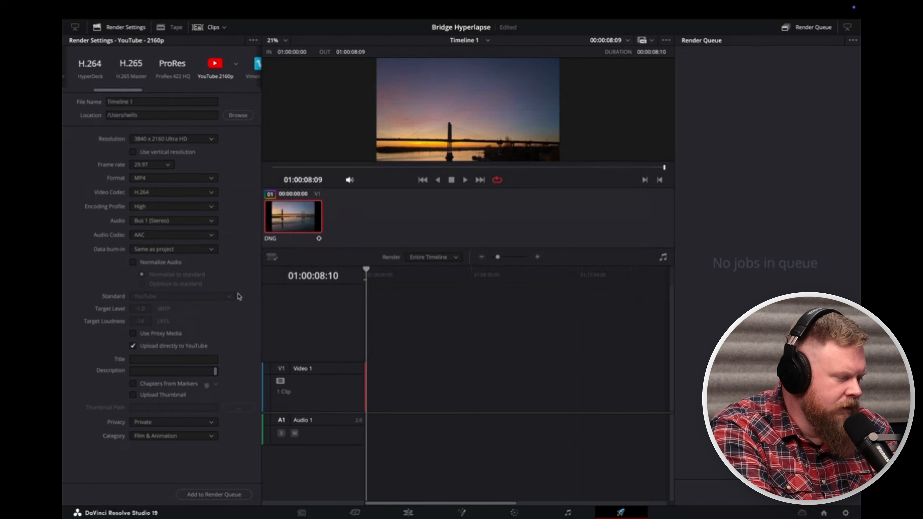
left_click(213, 495)
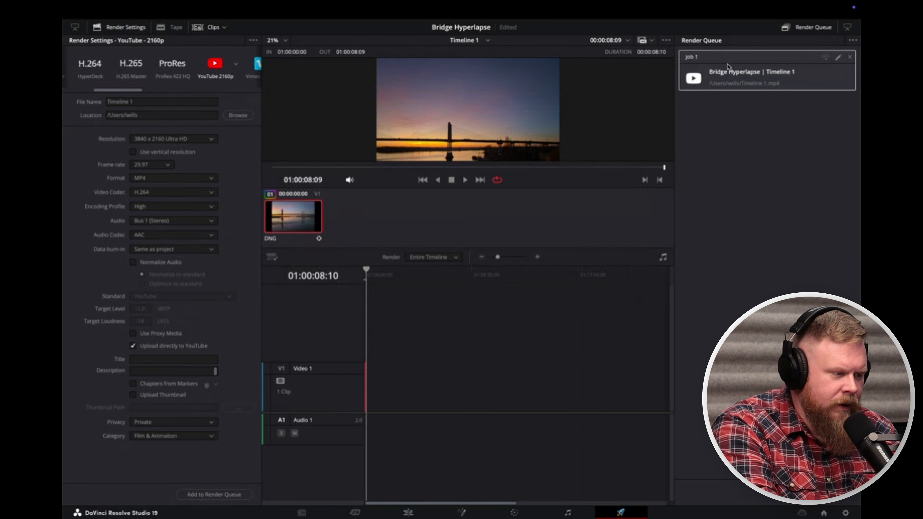
Render the queued Bridge Hyperlapse job and reveal the exported Timeline 1.mp4 in Finder for playback.
left_click(753, 497)
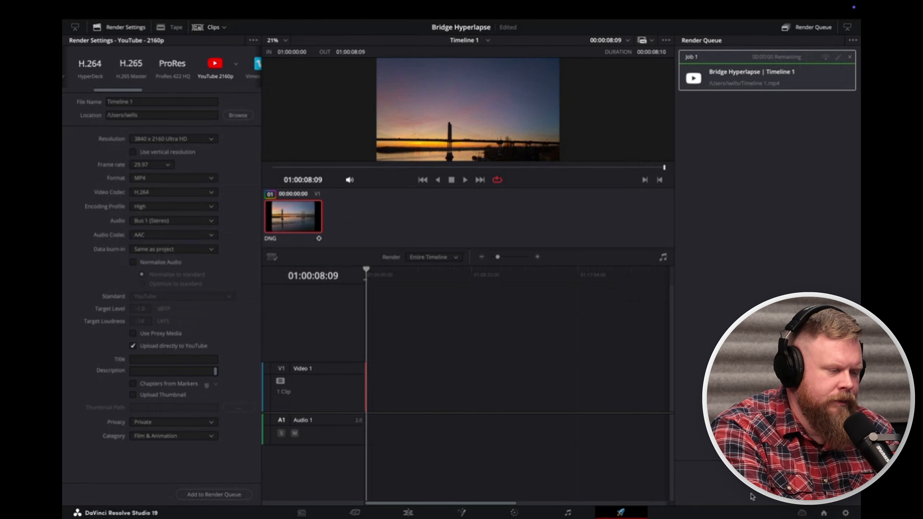
right_click(762, 79)
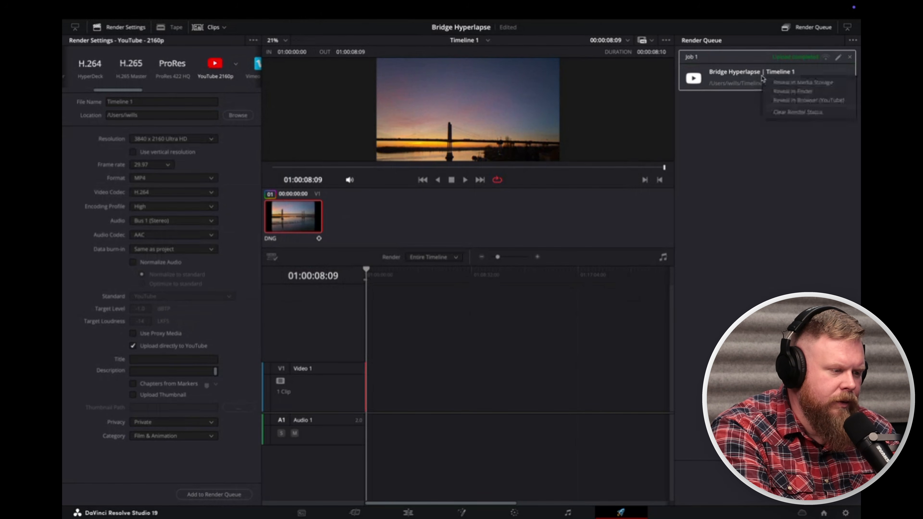
left_click(798, 91)
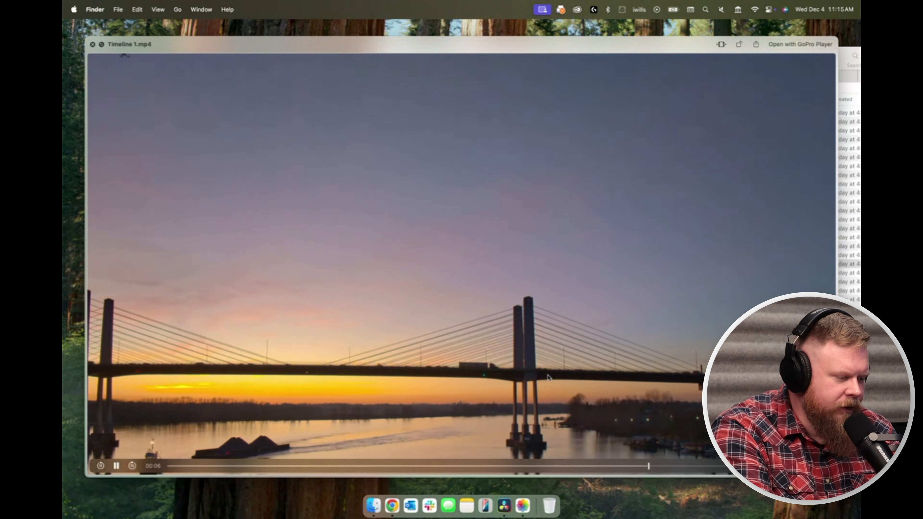
Scrub through the exported Timeline 1.mp4 preview, replay it from the first frame to the end, and close it.
left_click_drag(265, 466, 414, 465)
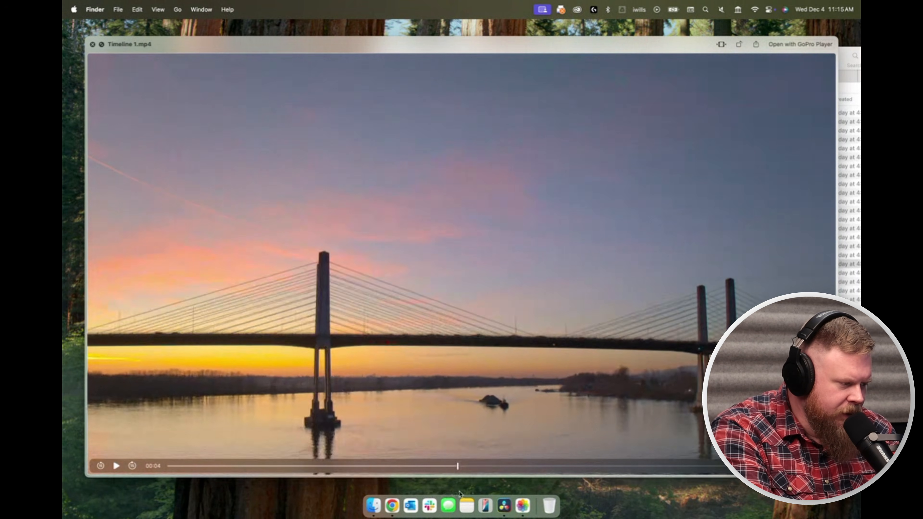
left_click_drag(459, 493, 196, 460)
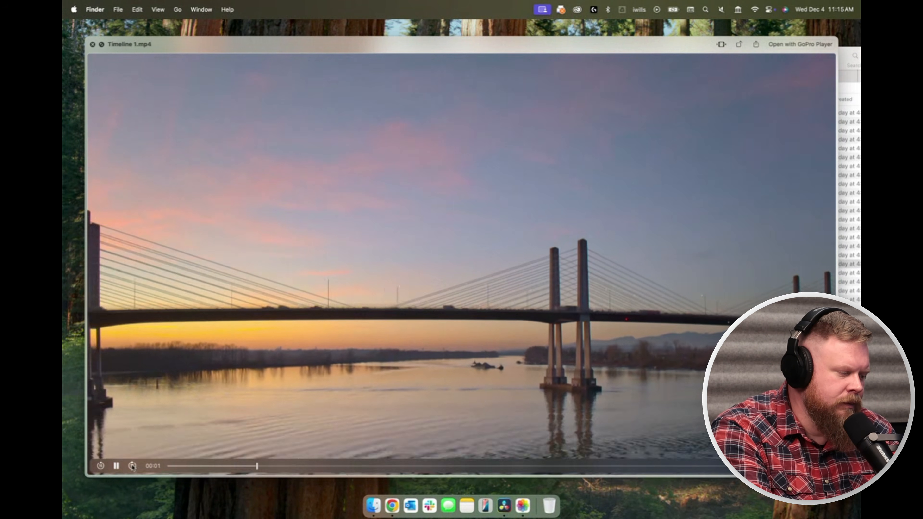
left_click(168, 467)
left_click(115, 466)
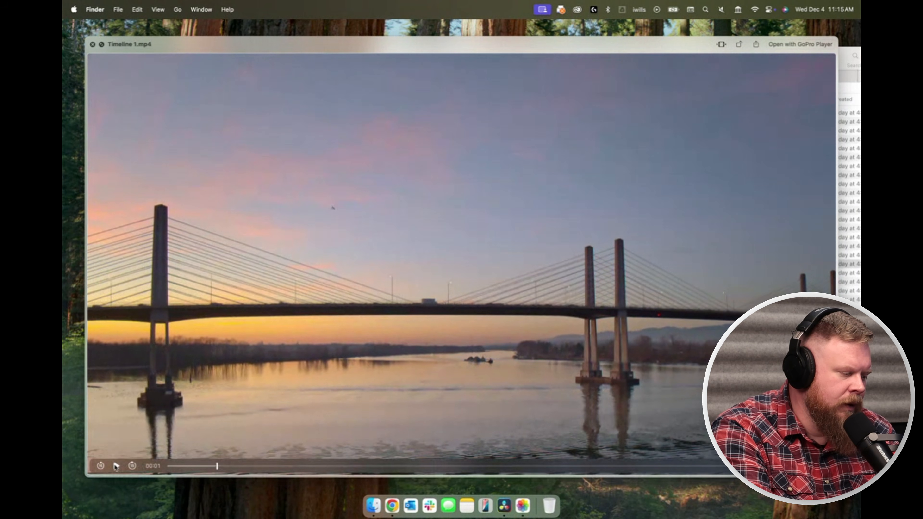
left_click_drag(206, 472, 143, 472)
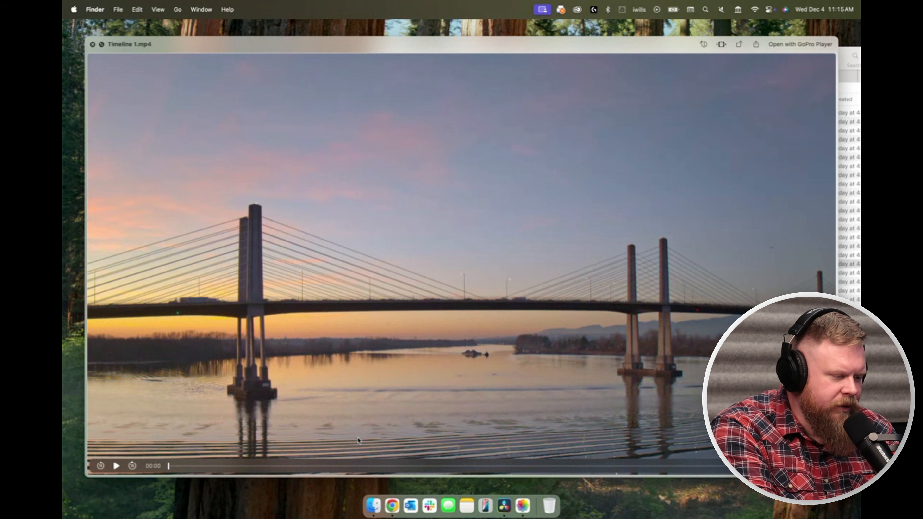
left_click(358, 440)
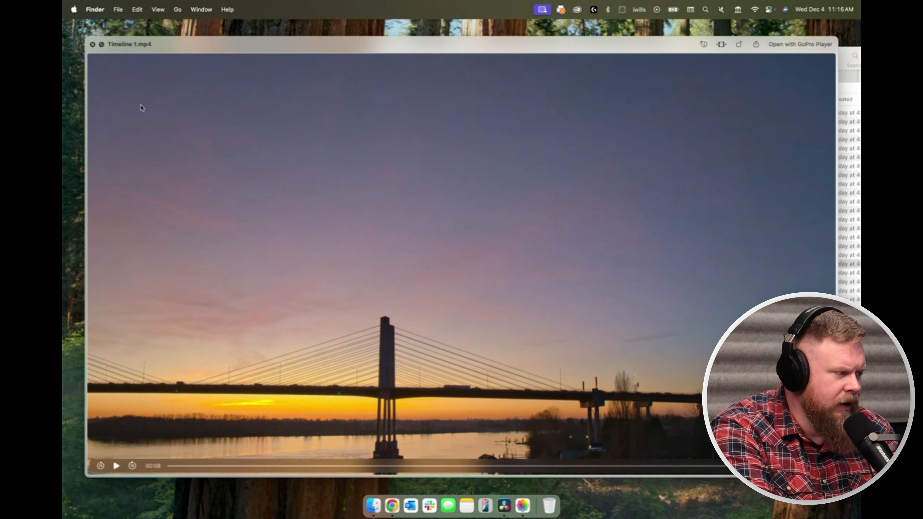
left_click(92, 45)
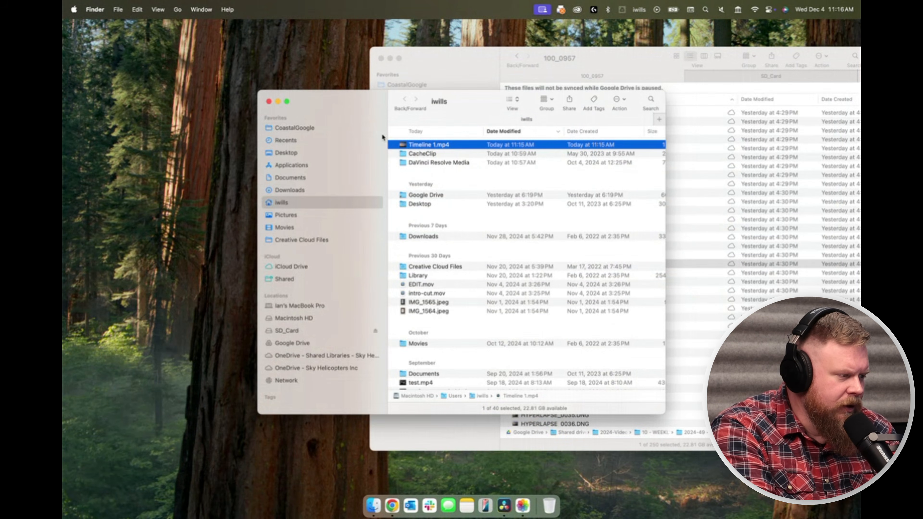
Move the home folder window aside and open the 100MEDIA folder inside DCIM on SD_Card.
left_click_drag(348, 106, 187, 109)
left_click(423, 59)
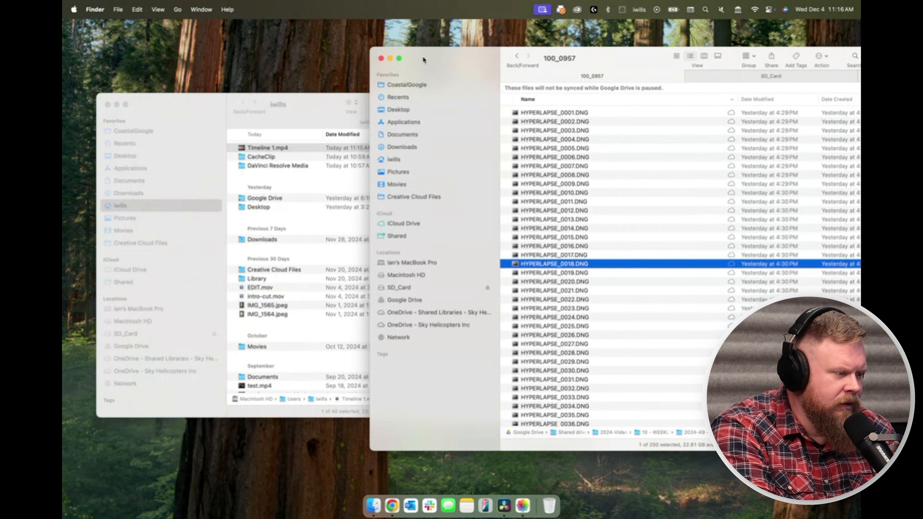
left_click(518, 56)
left_click(804, 77)
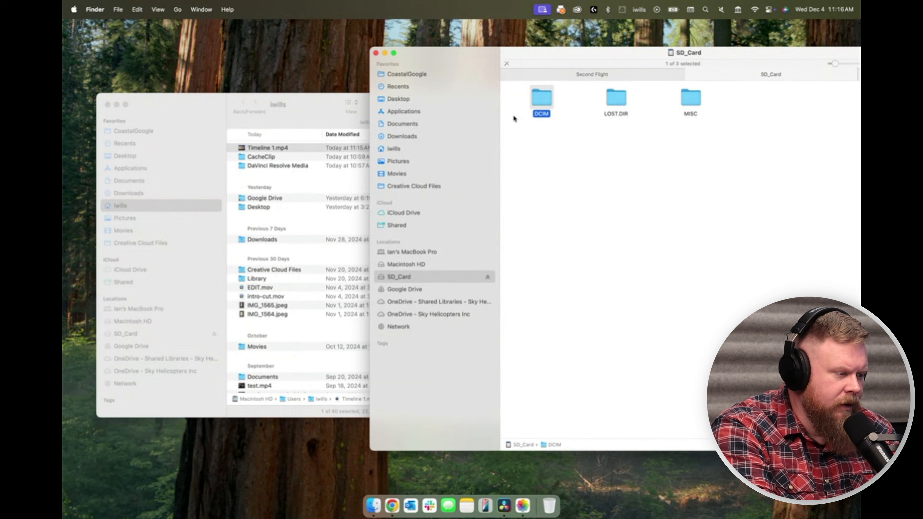
double_click(542, 98)
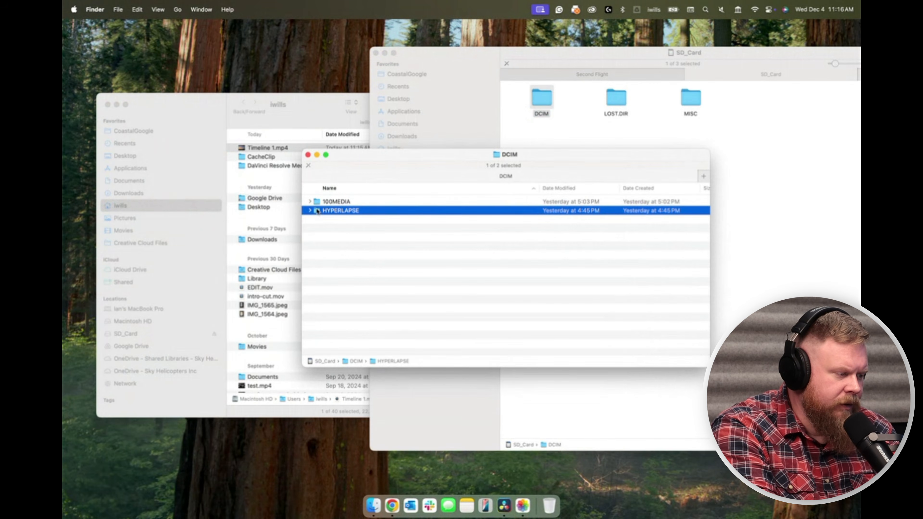
double_click(335, 201)
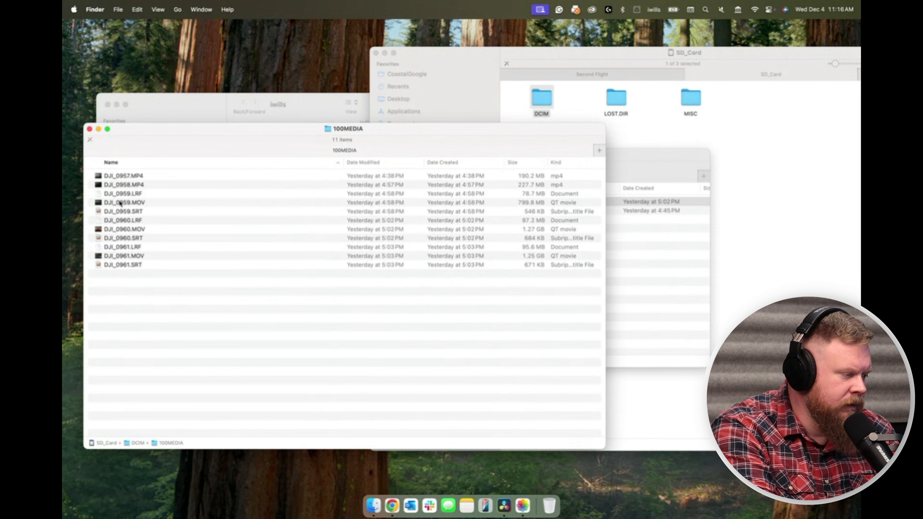
Preview the drone's own DJI_0957.MP4, and play the exported Timeline 1.mp4 again for comparison.
left_click(100, 177)
key("space")
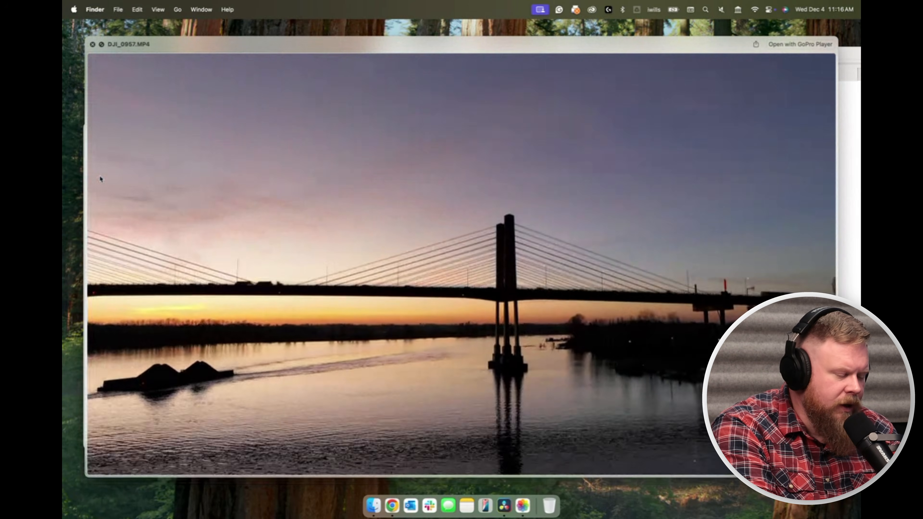
key("space")
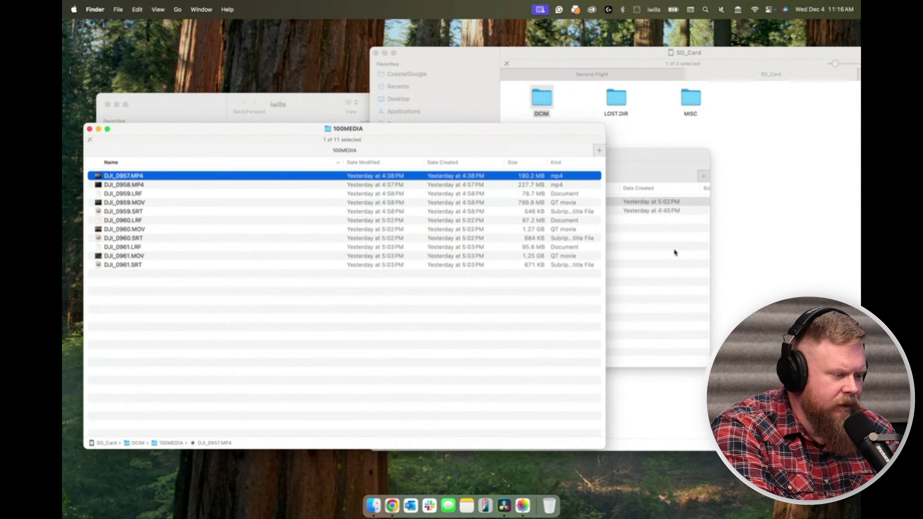
left_click(674, 252)
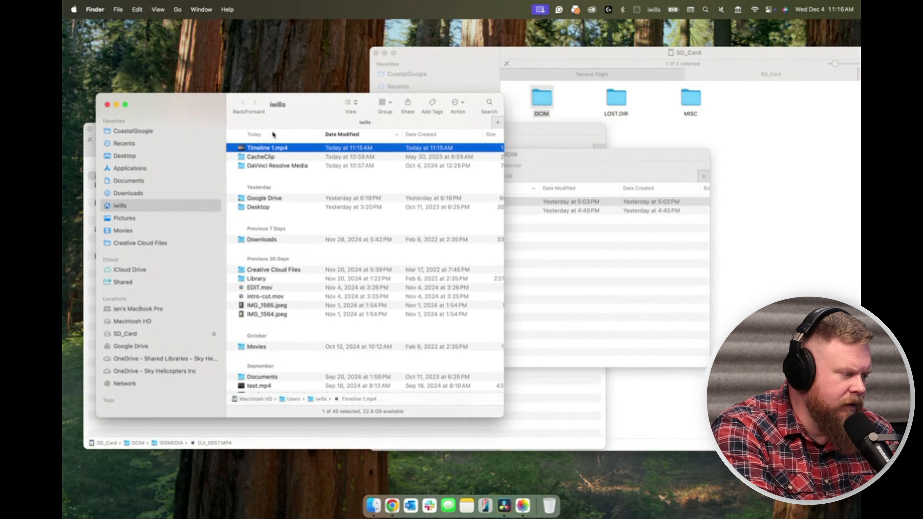
key("space")
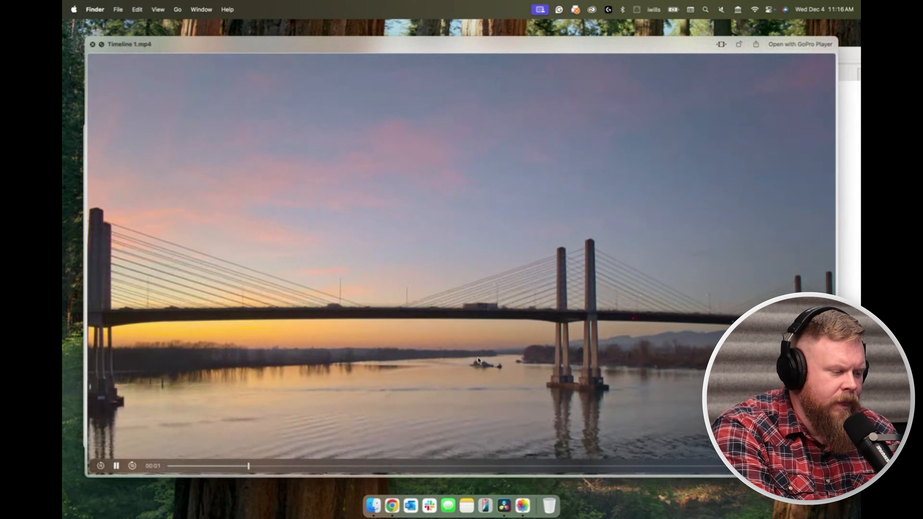